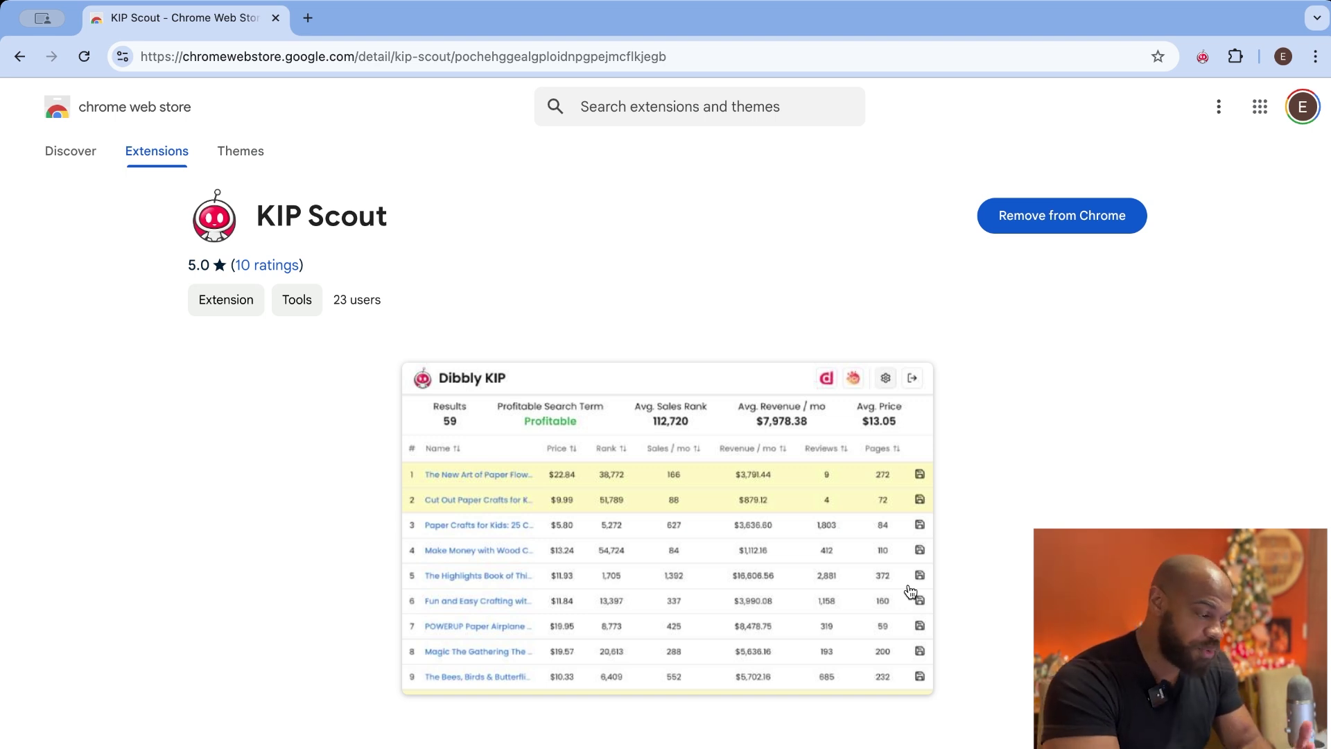
Open the KIP Scout extension's popup over its Chrome Web Store page.
left_click(1209, 108)
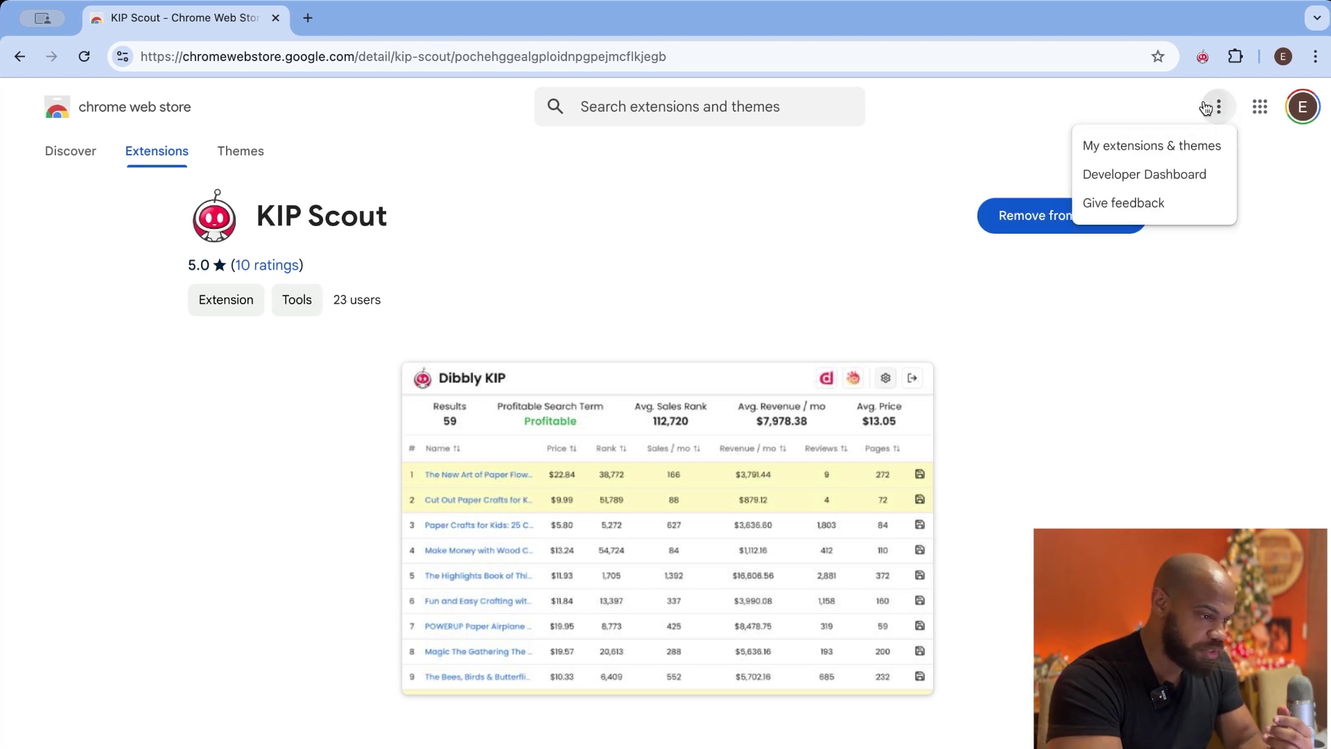
left_click(1206, 108)
left_click(1203, 57)
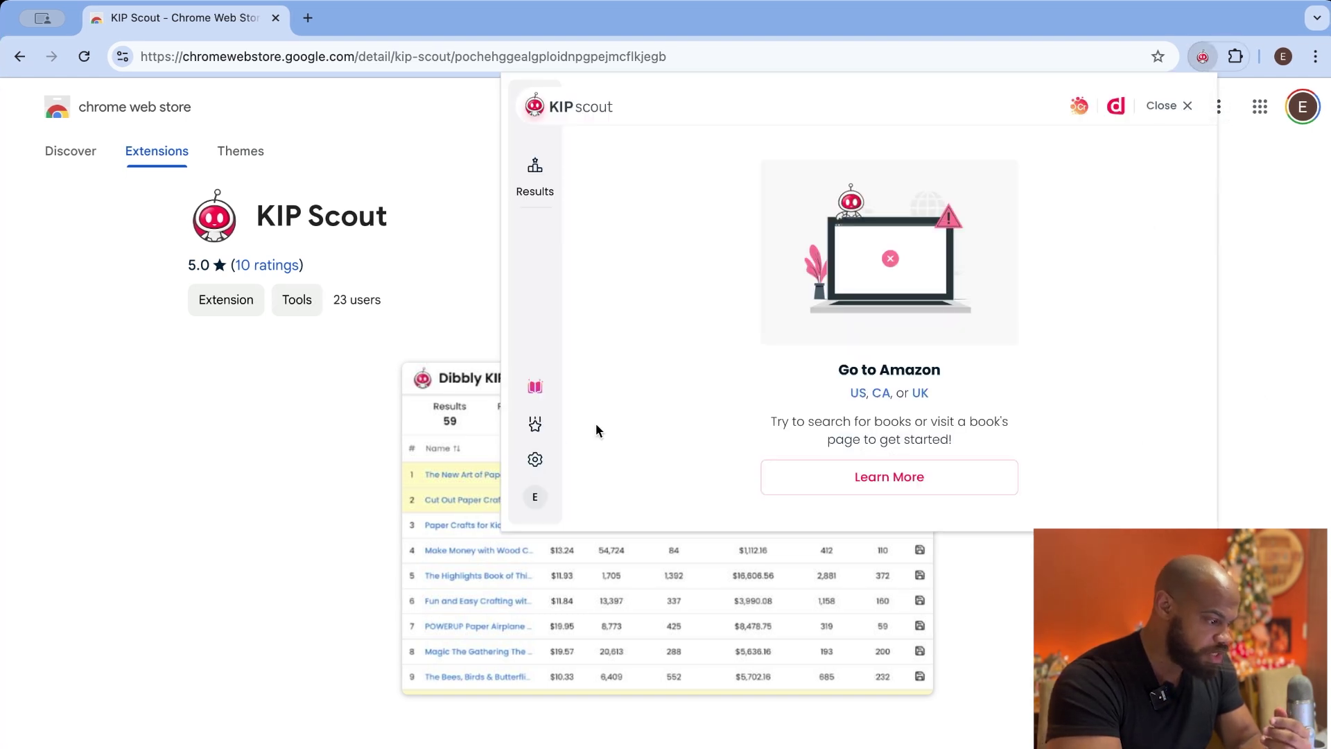
Open the browser's extension manager and view the details page of the KIP Scout extension.
left_click(1315, 57)
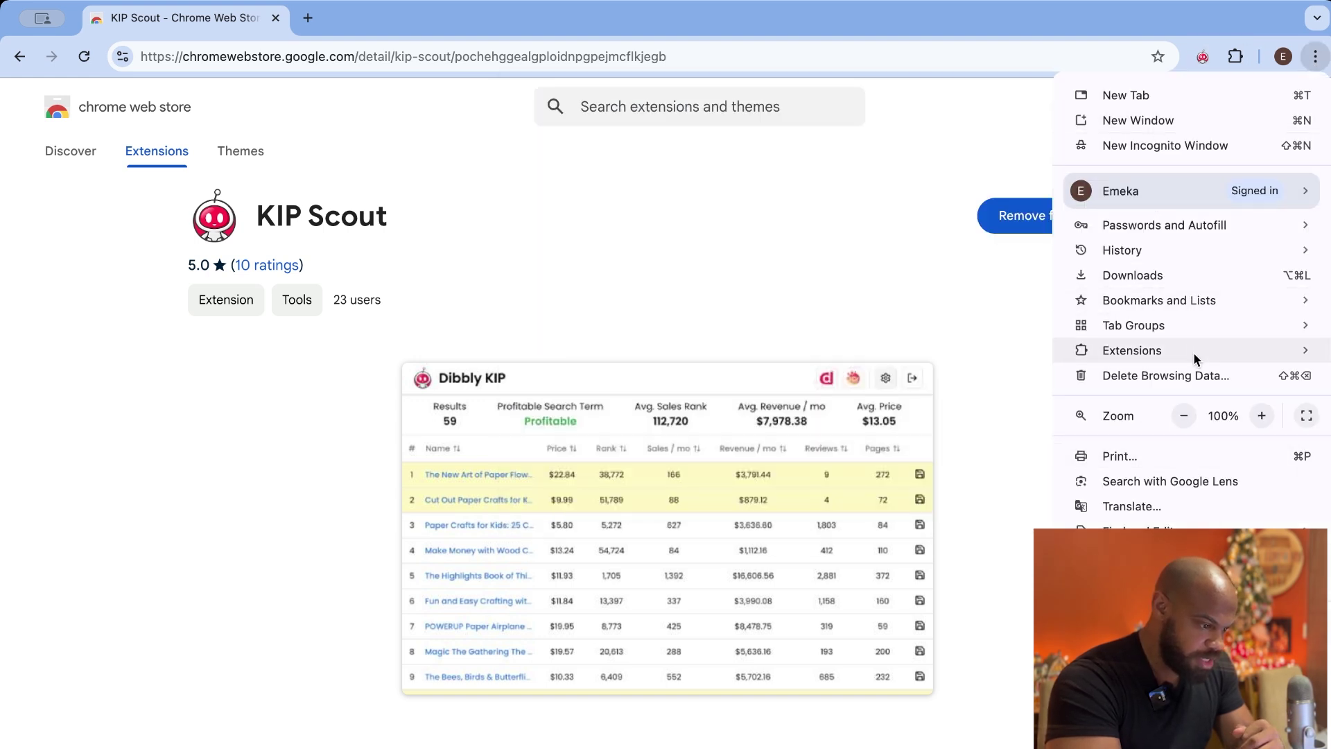
mouse_move(1196, 355)
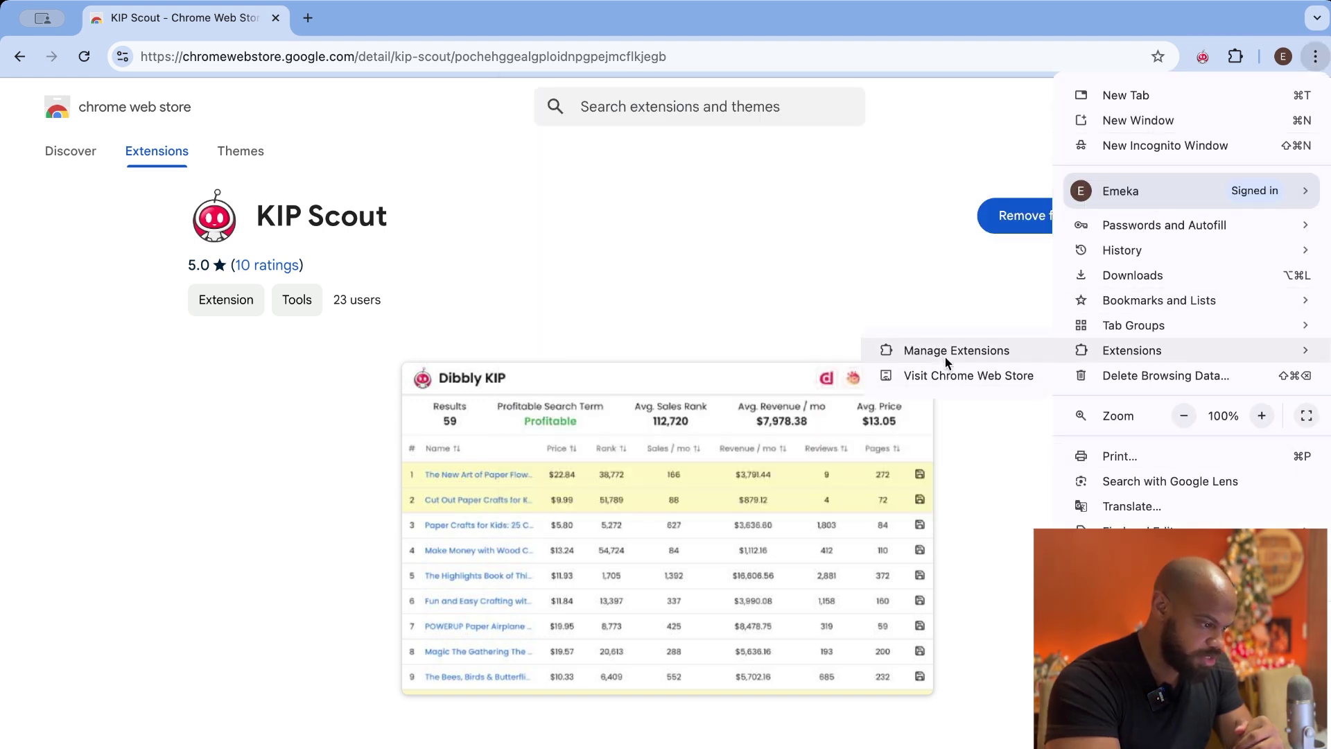
left_click(945, 356)
scroll(756, 420, "down", 8)
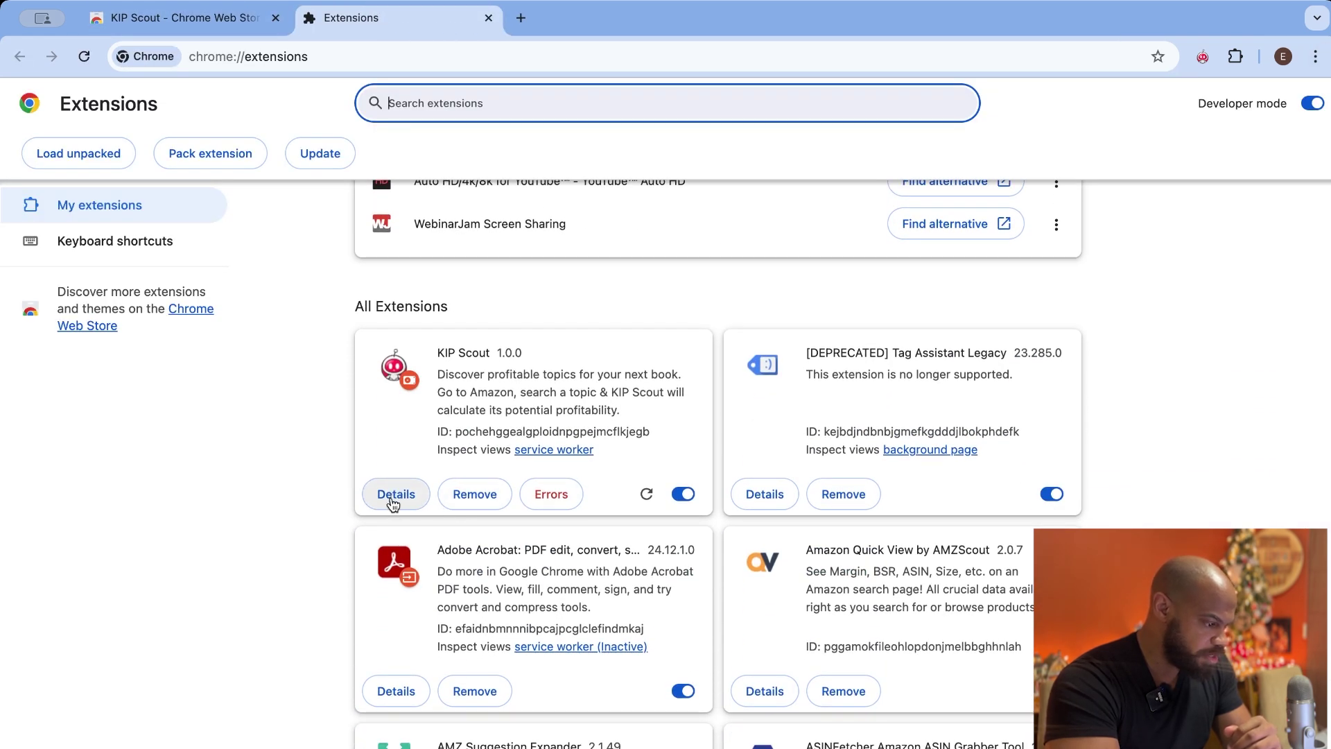
left_click(392, 495)
scroll(524, 556, "down", 5)
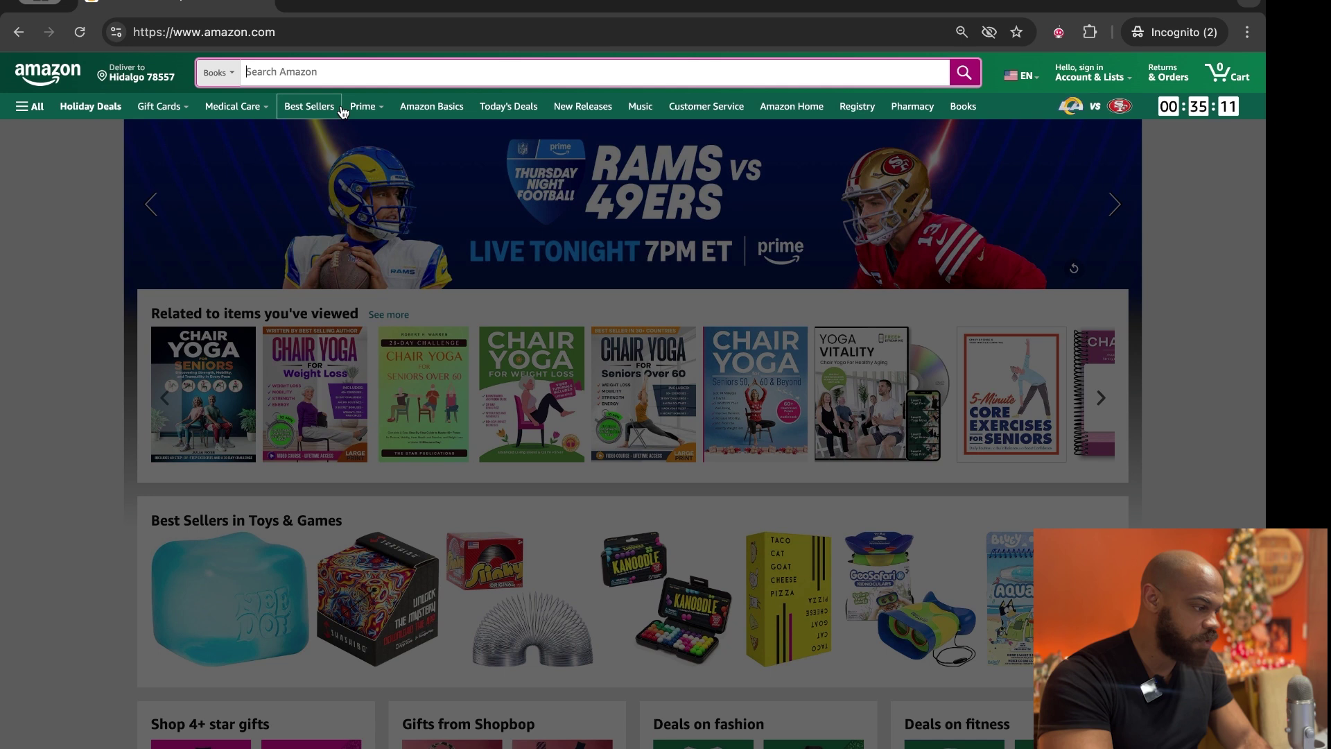
Search Amazon's Books department for "chair yoga for seniors".
left_click(335, 73)
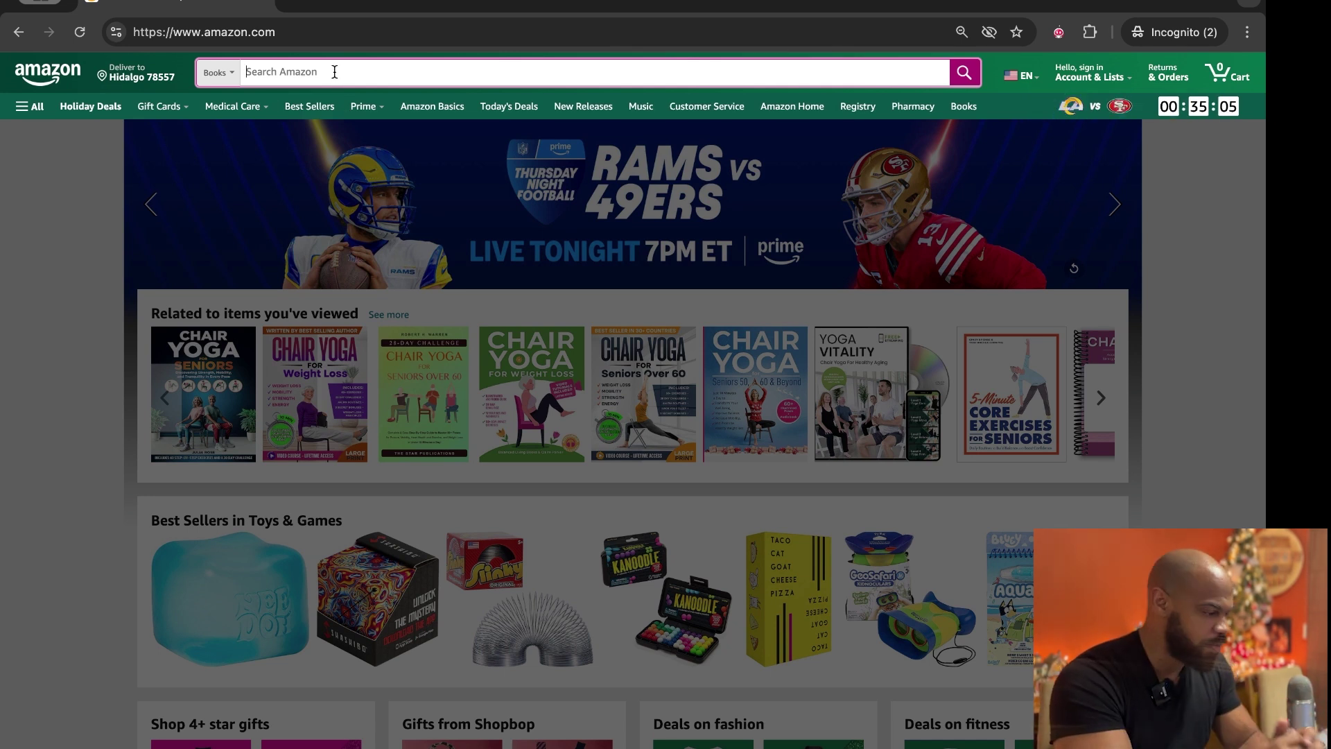
type("chair")
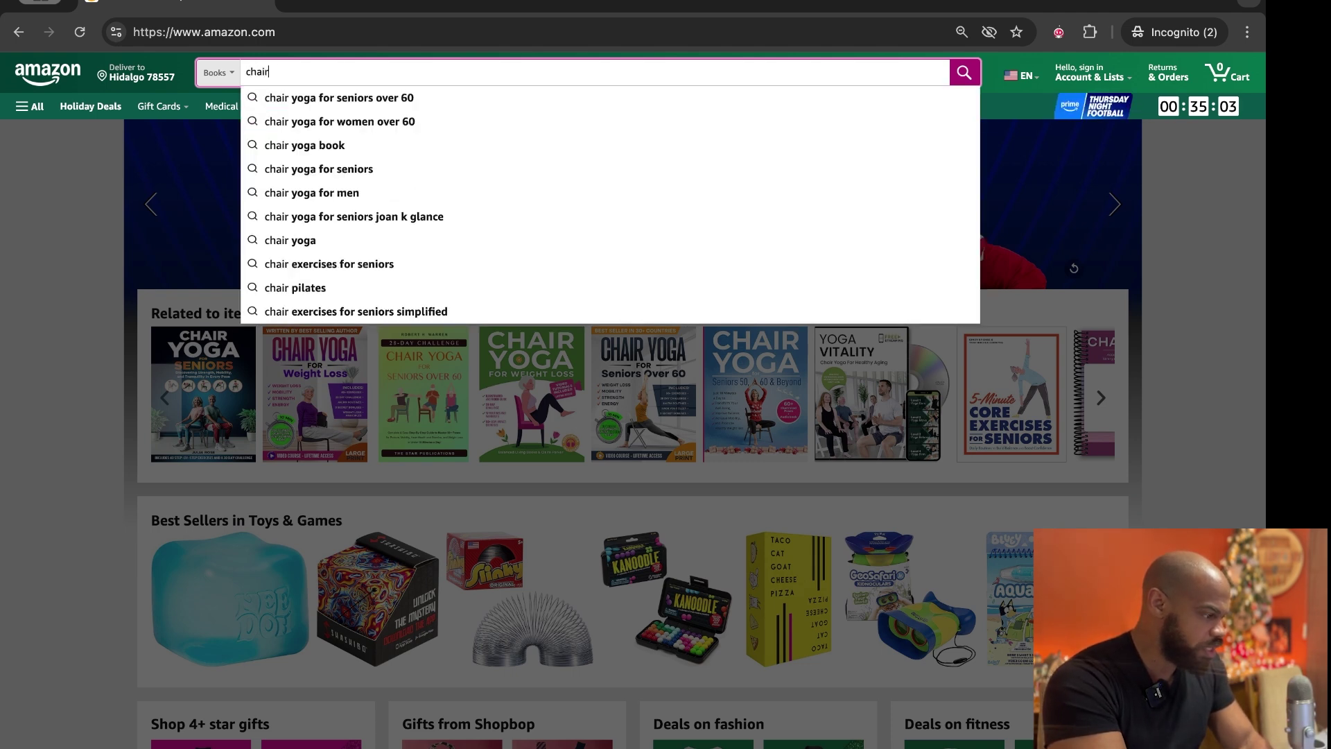
type(" yoga for ")
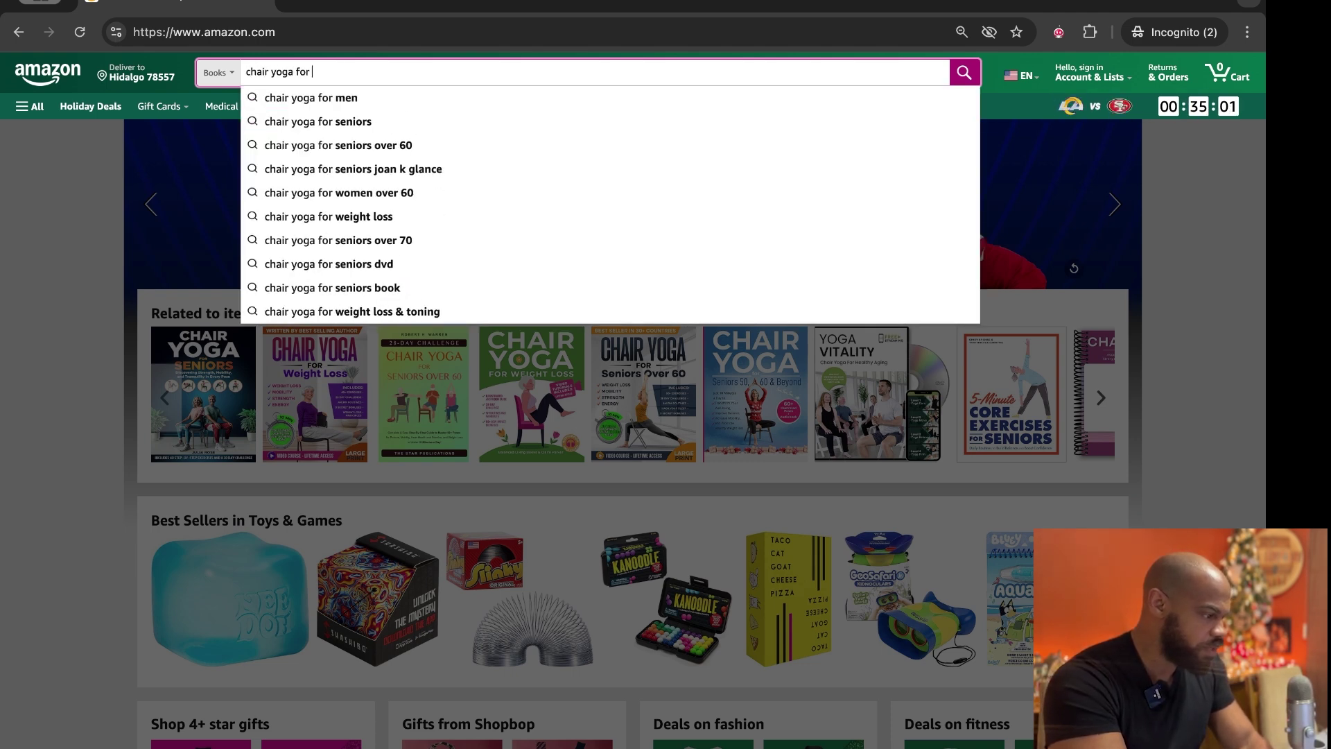
type("seniors")
key("Return")
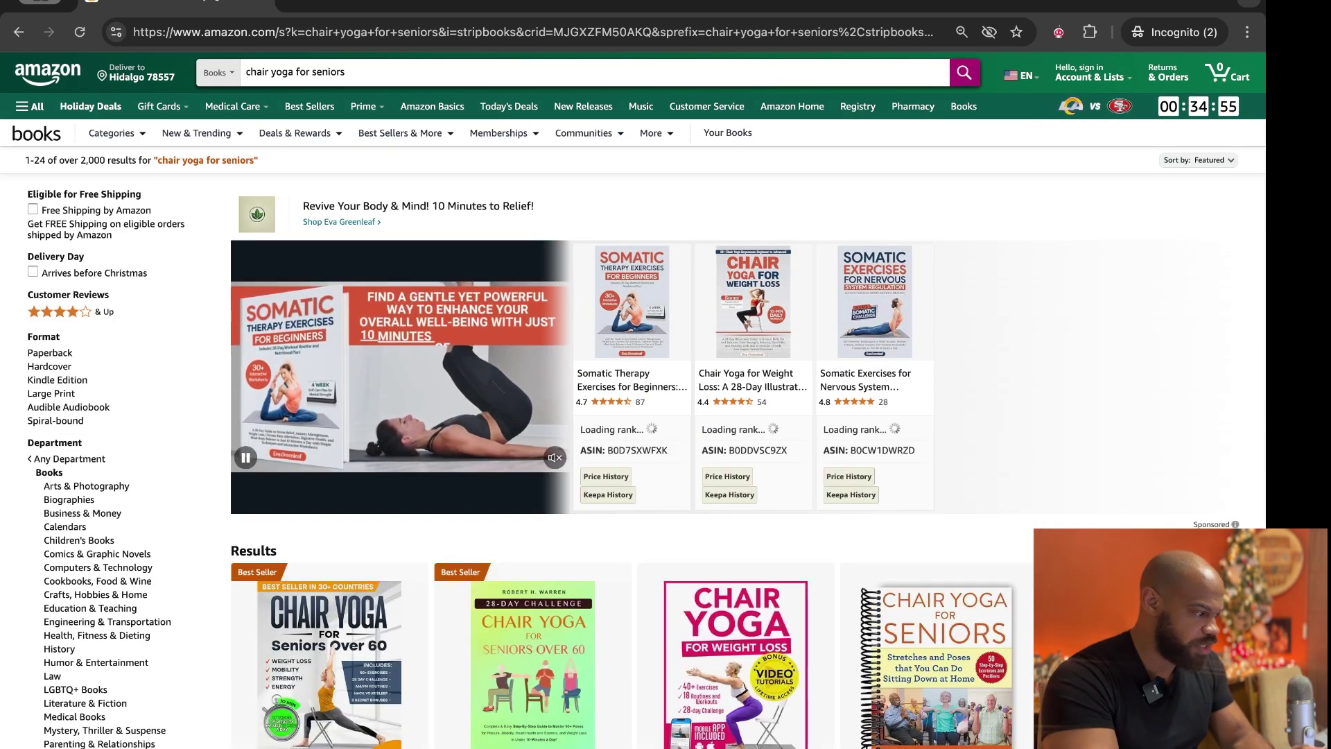
In KIP Scout's profitable criteria settings, set the number of top results included for the search criteria to 20.
left_click(1058, 38)
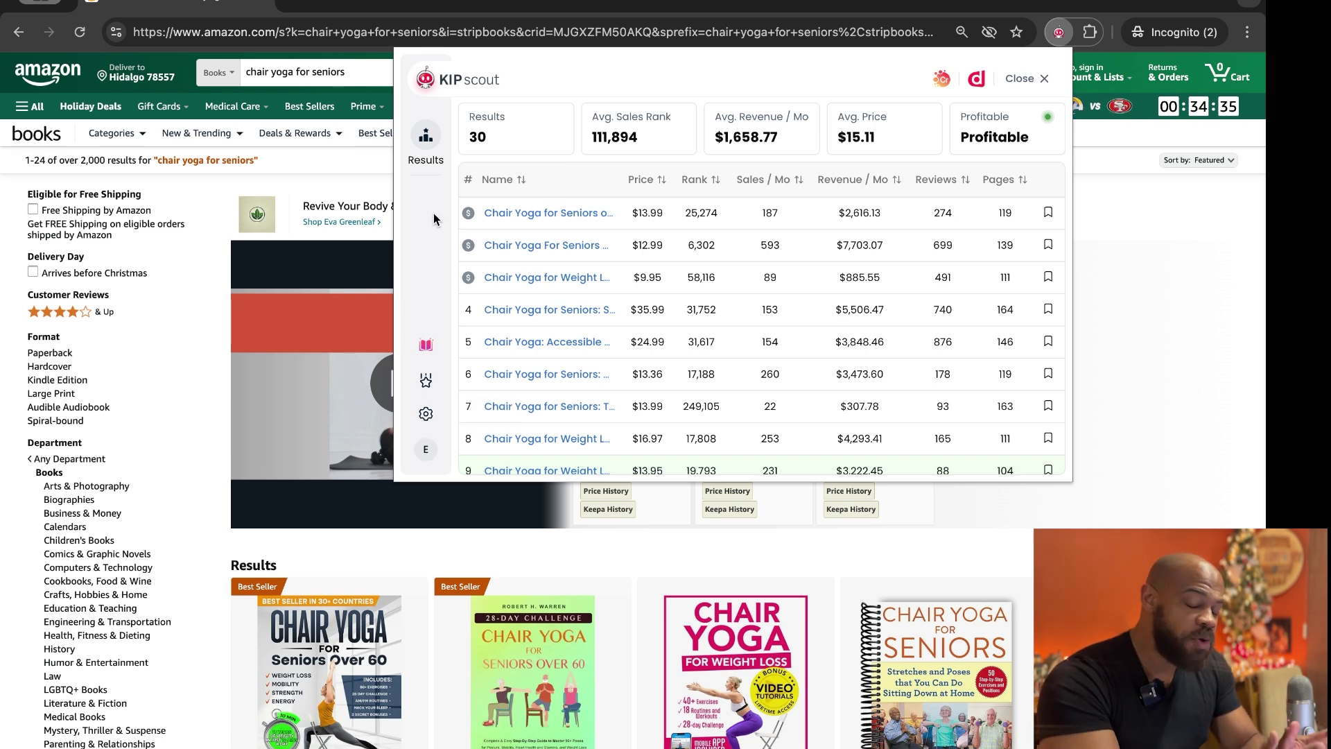
left_click(423, 418)
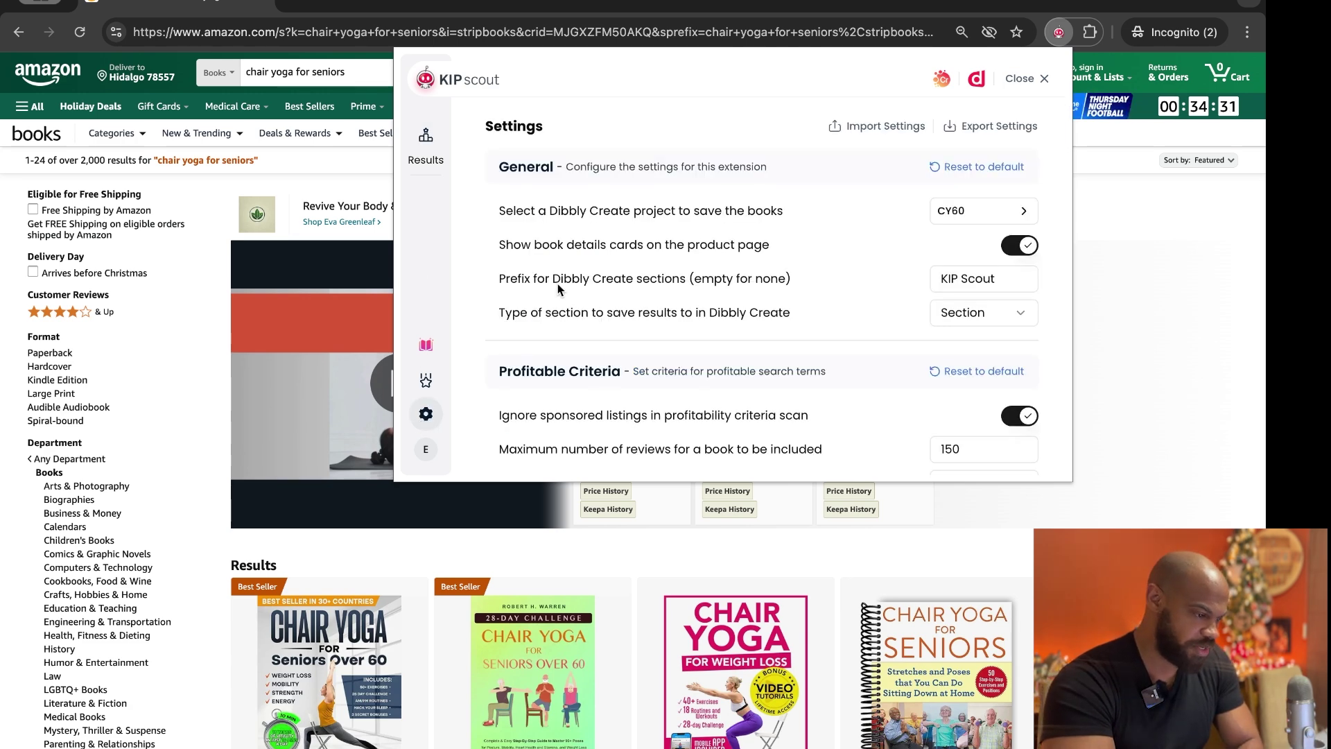
scroll(563, 288, "down", 3)
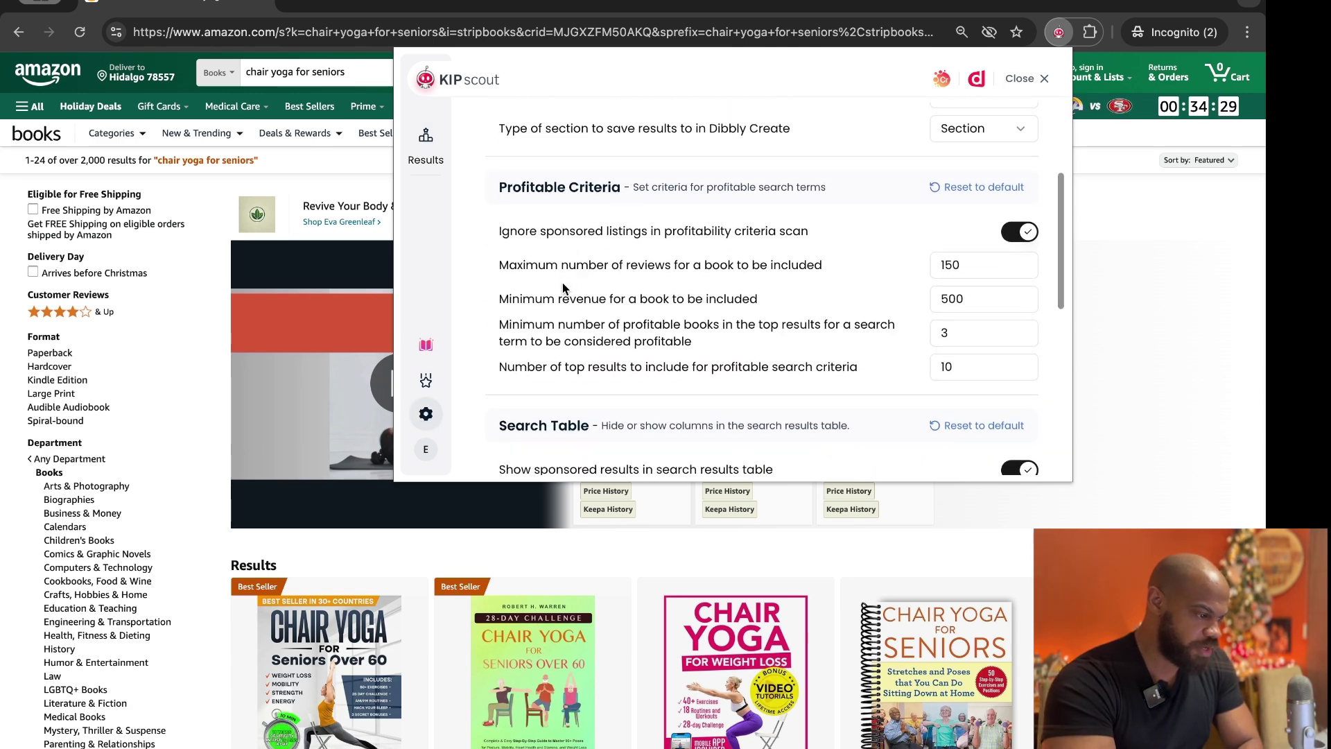
scroll(563, 285, "down", 1)
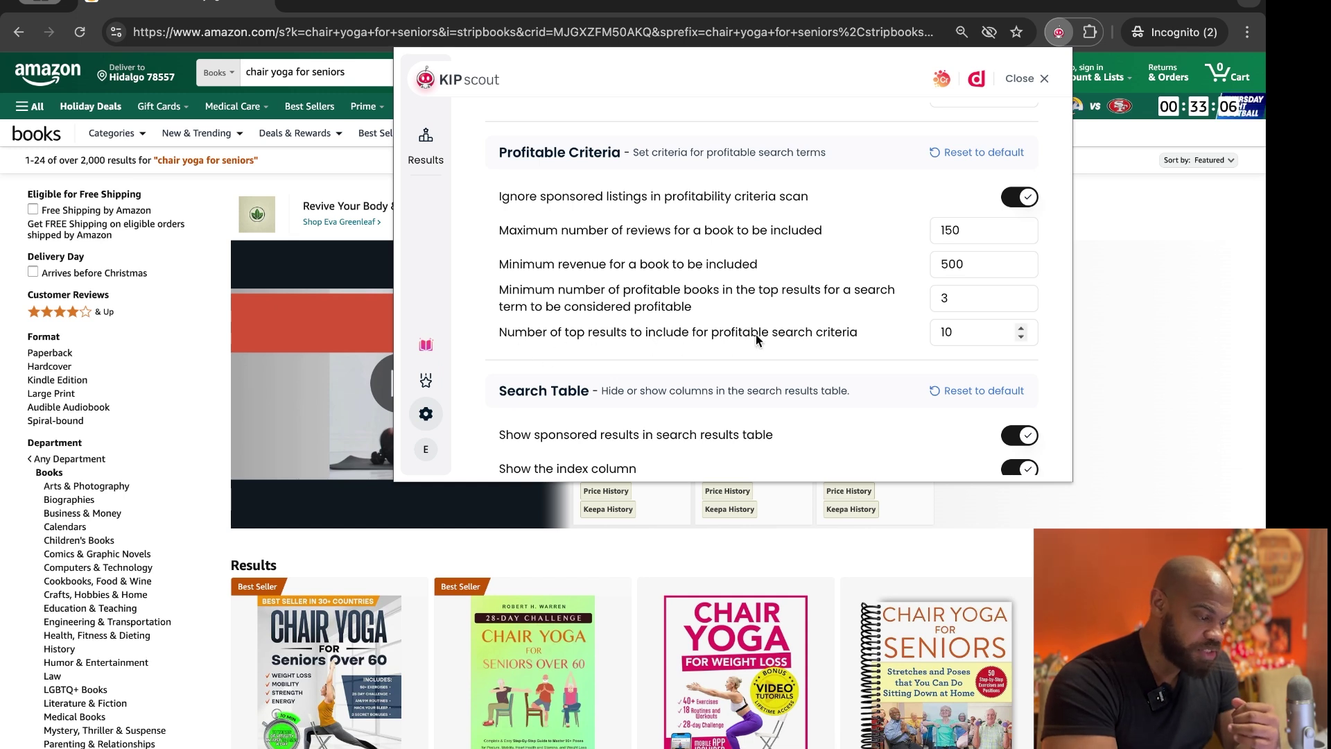
left_click_drag(963, 333, 929, 329)
type("20")
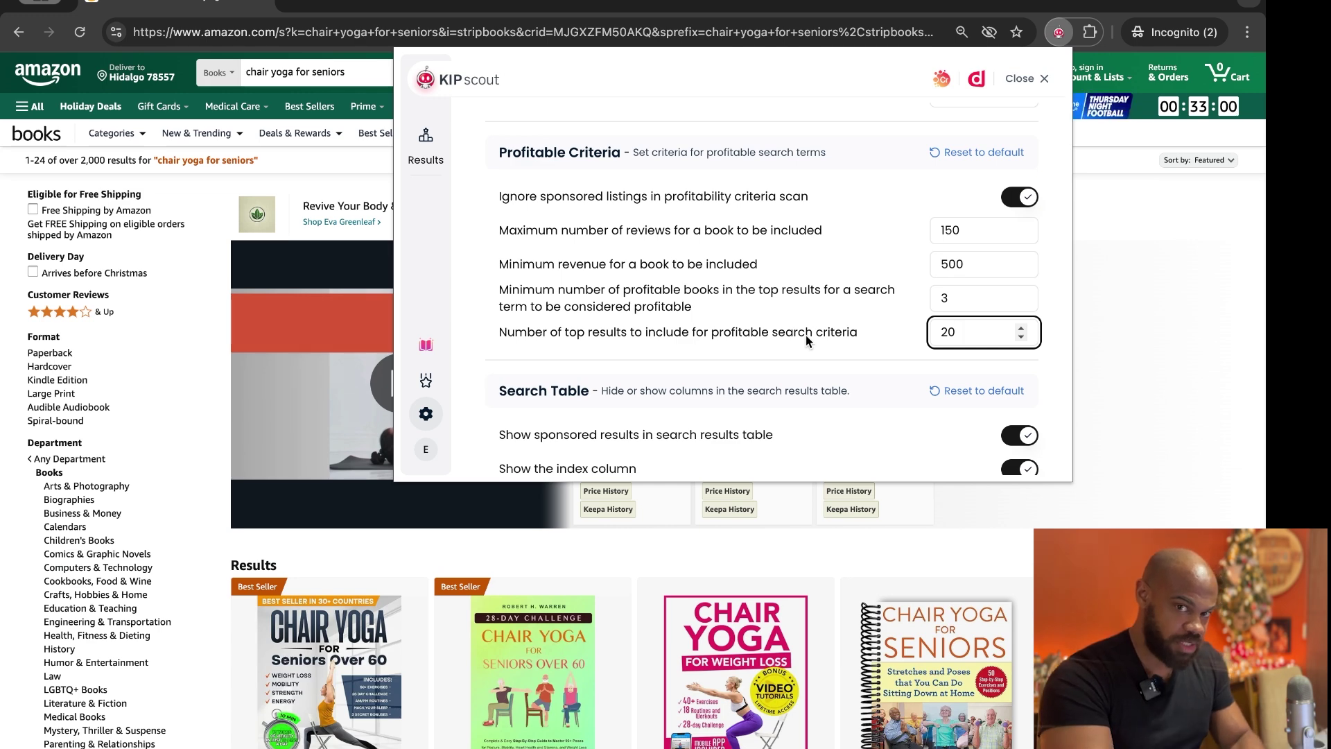
Sort KIP Scout's search results by review count, lowest first, and look through the highlighted books.
left_click(424, 158)
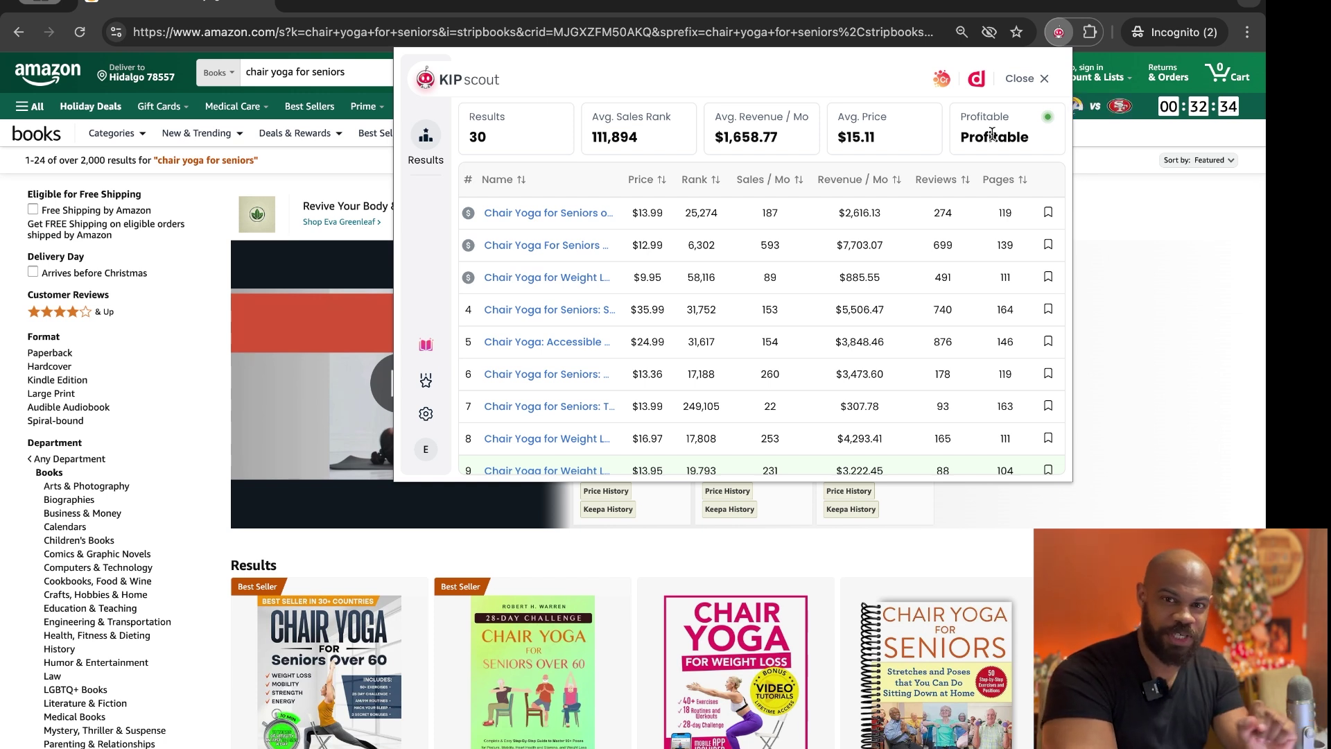
scroll(979, 243, "down", 1)
scroll(979, 240, "up", 1)
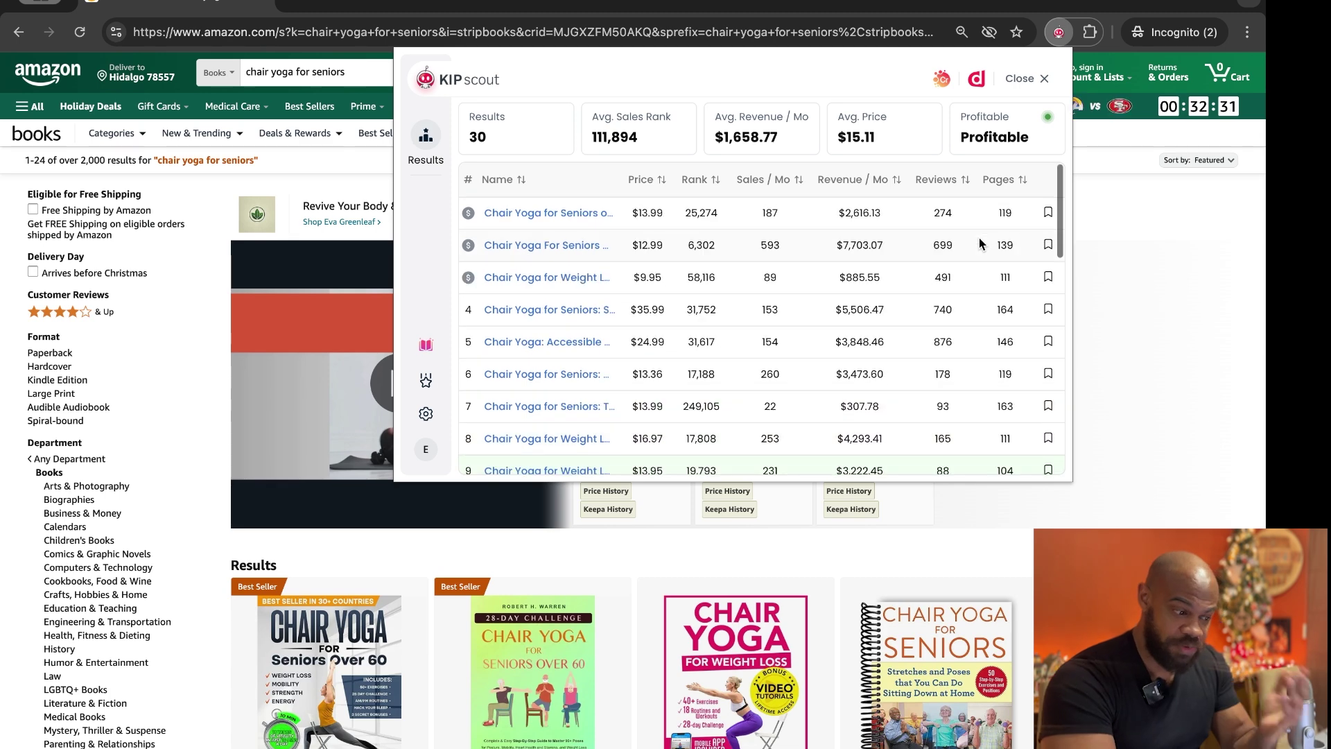
left_click(967, 186)
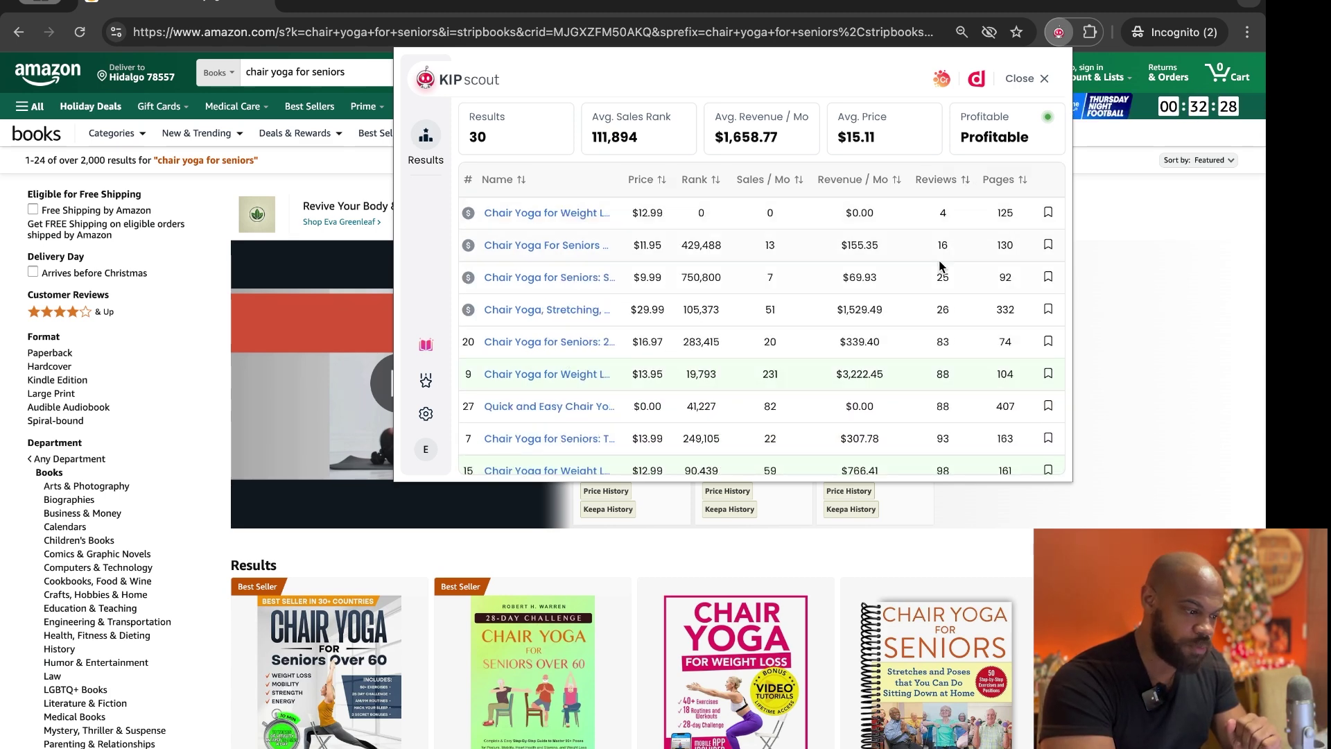
scroll(940, 261, "down", 5)
scroll(926, 278, "up", 3)
scroll(915, 385, "up", 1)
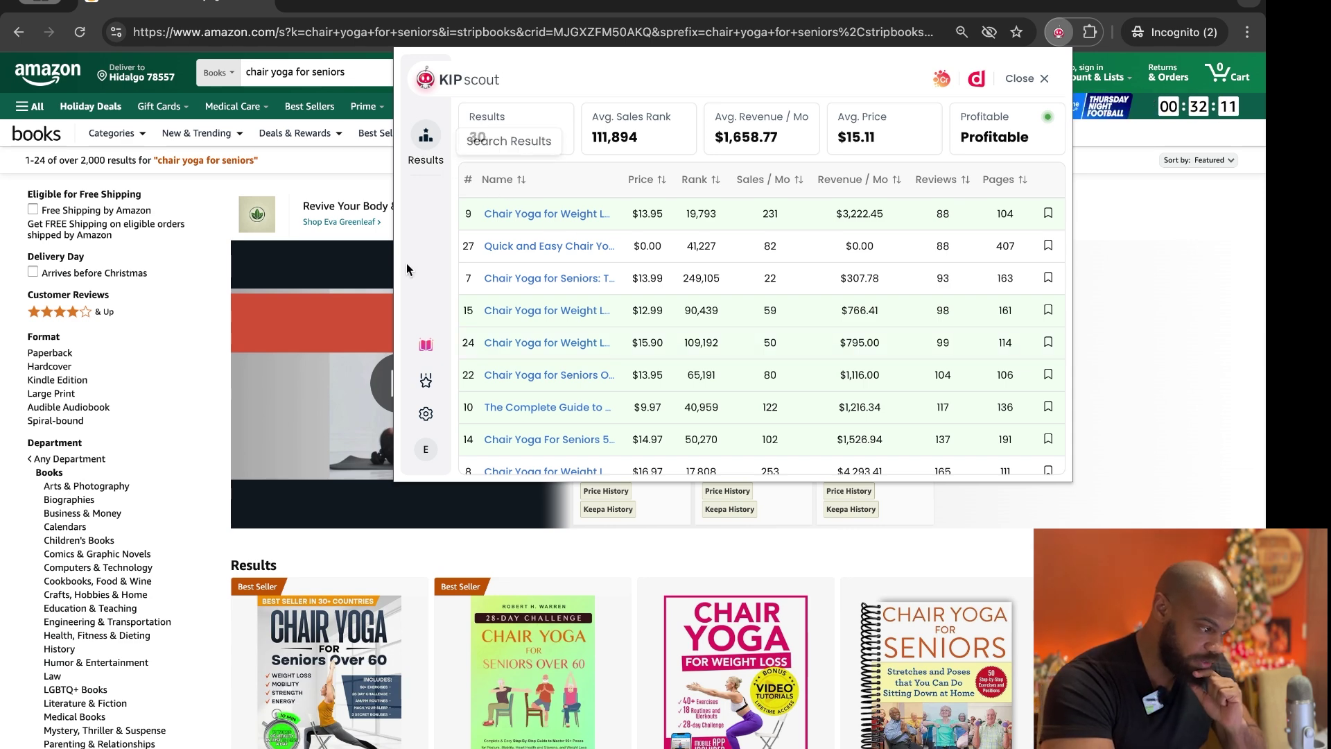
In the profitable criteria, set the minimum revenue to 2000 and the minimum number of profitable books to 5.
left_click(427, 416)
scroll(716, 355, "down", 3)
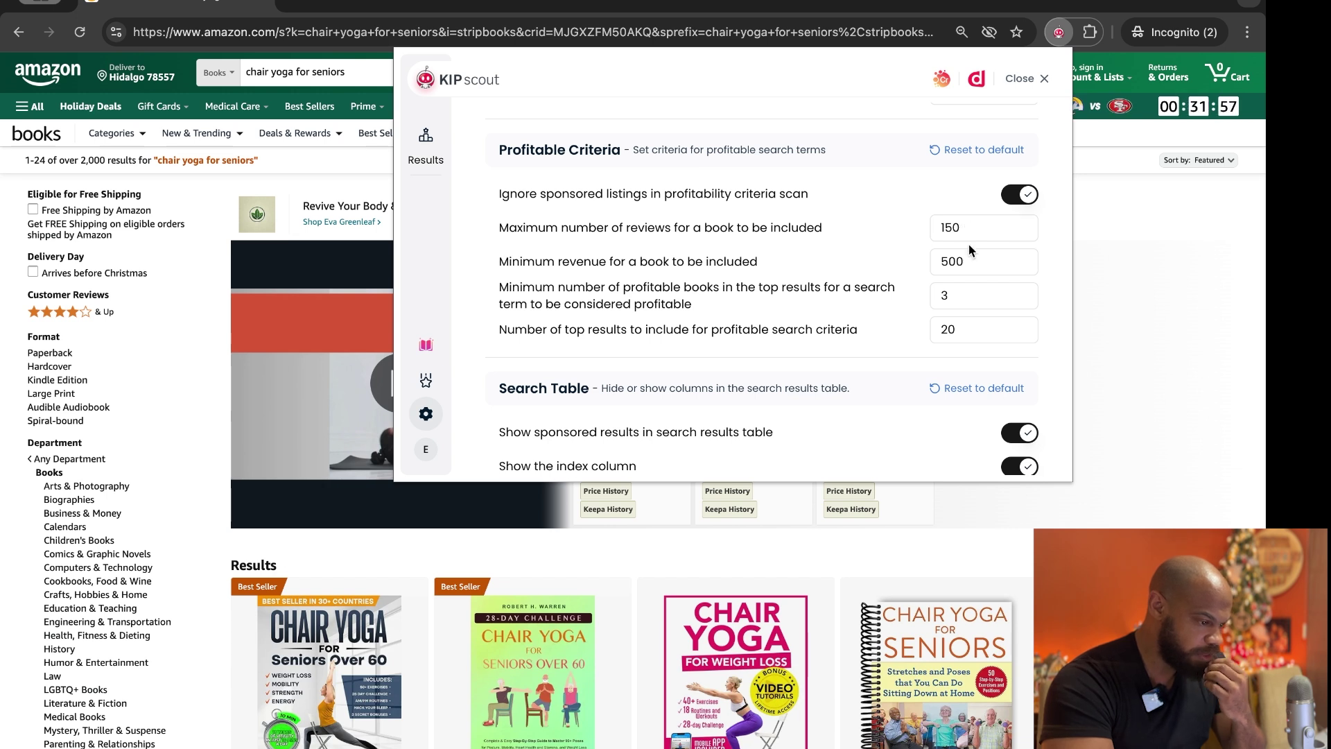
left_click_drag(972, 263, 933, 267)
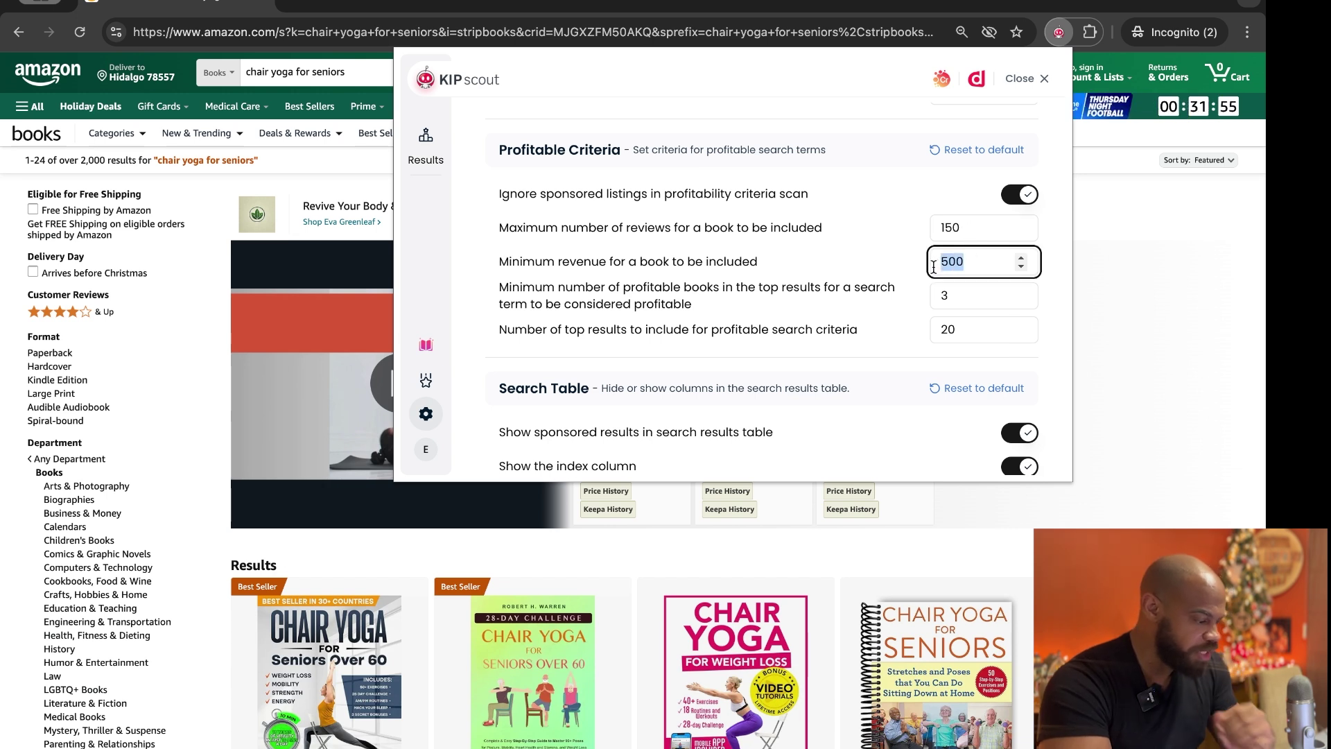
type("2000")
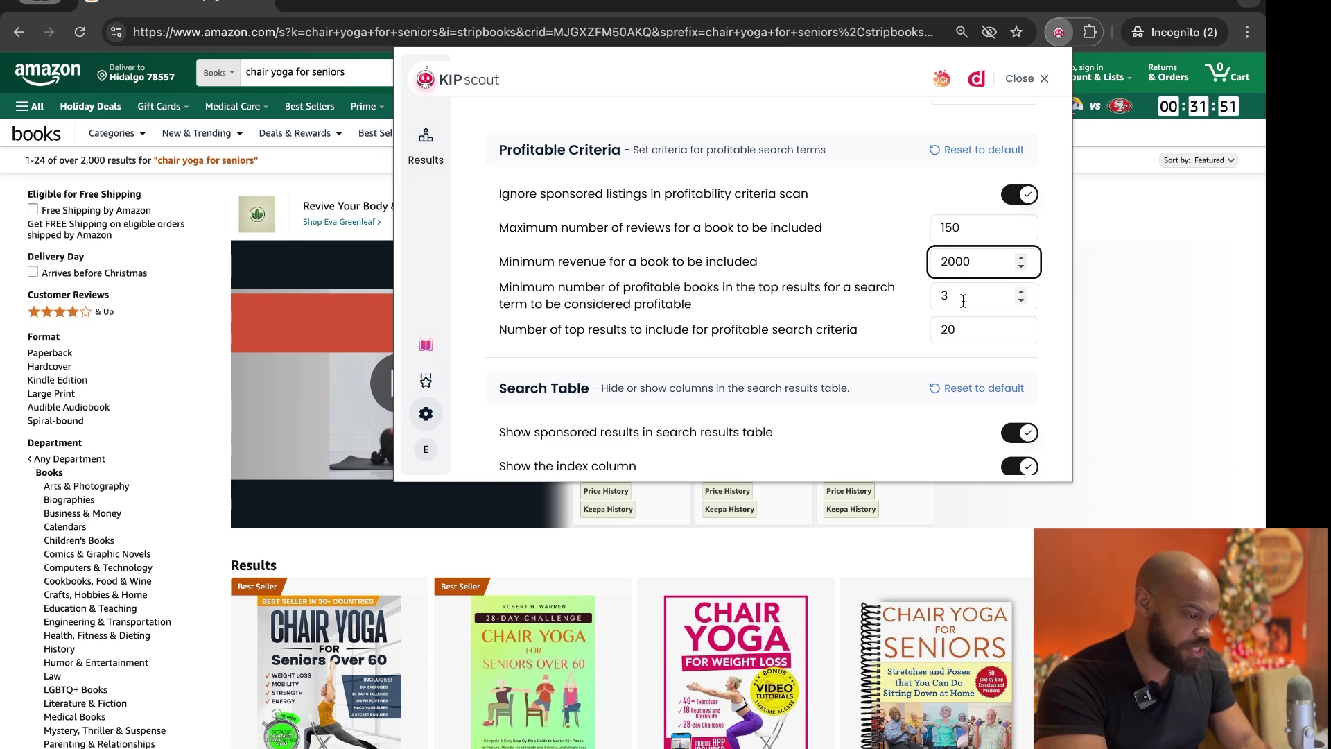
left_click_drag(963, 298, 896, 298)
type("5")
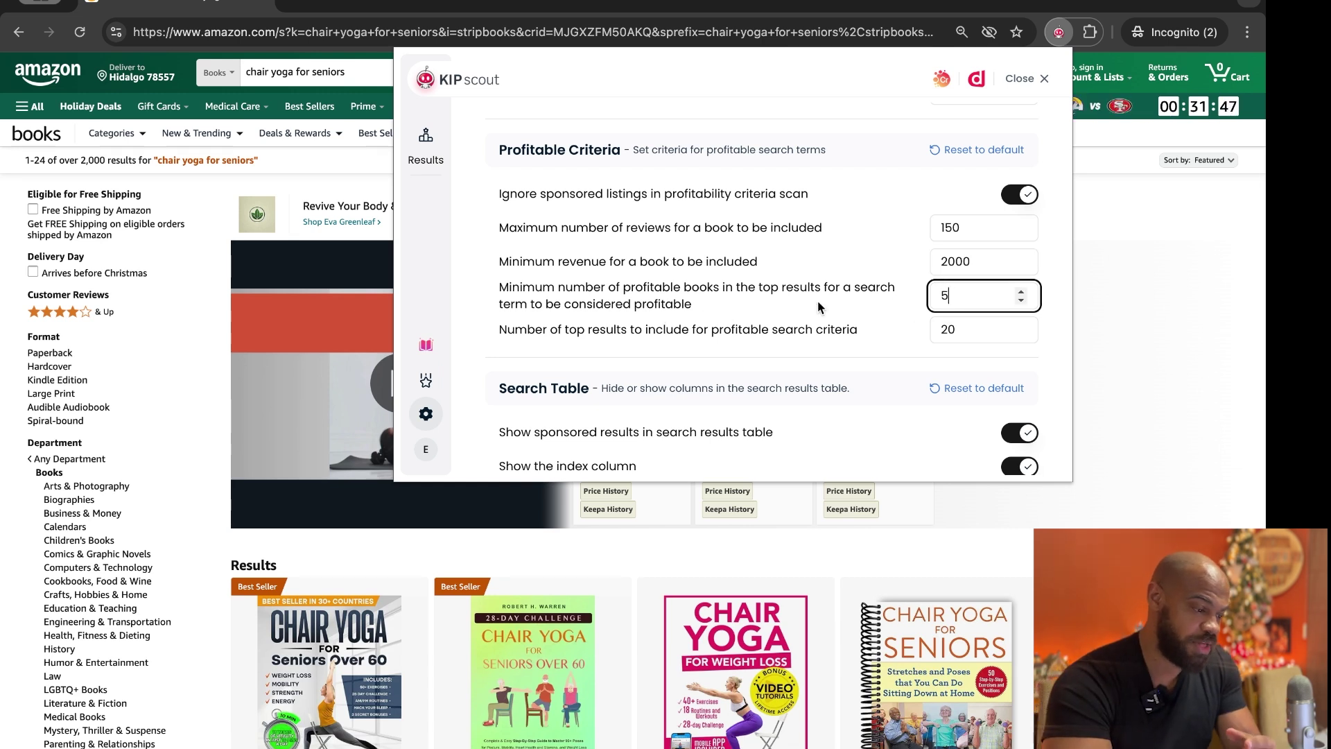
double_click(967, 227)
left_click(859, 240)
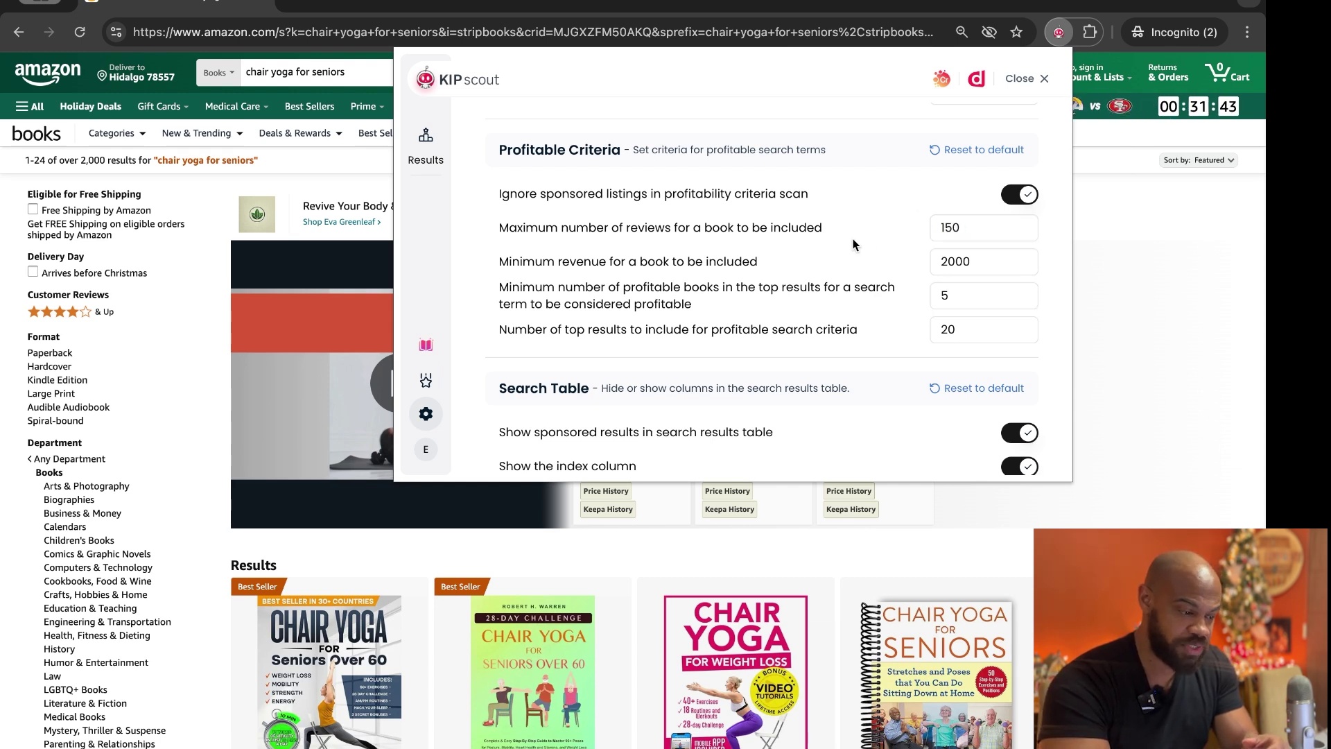
Check the search term's profitability rating in the results and reapply the lowest-first sort by review count.
left_click(418, 144)
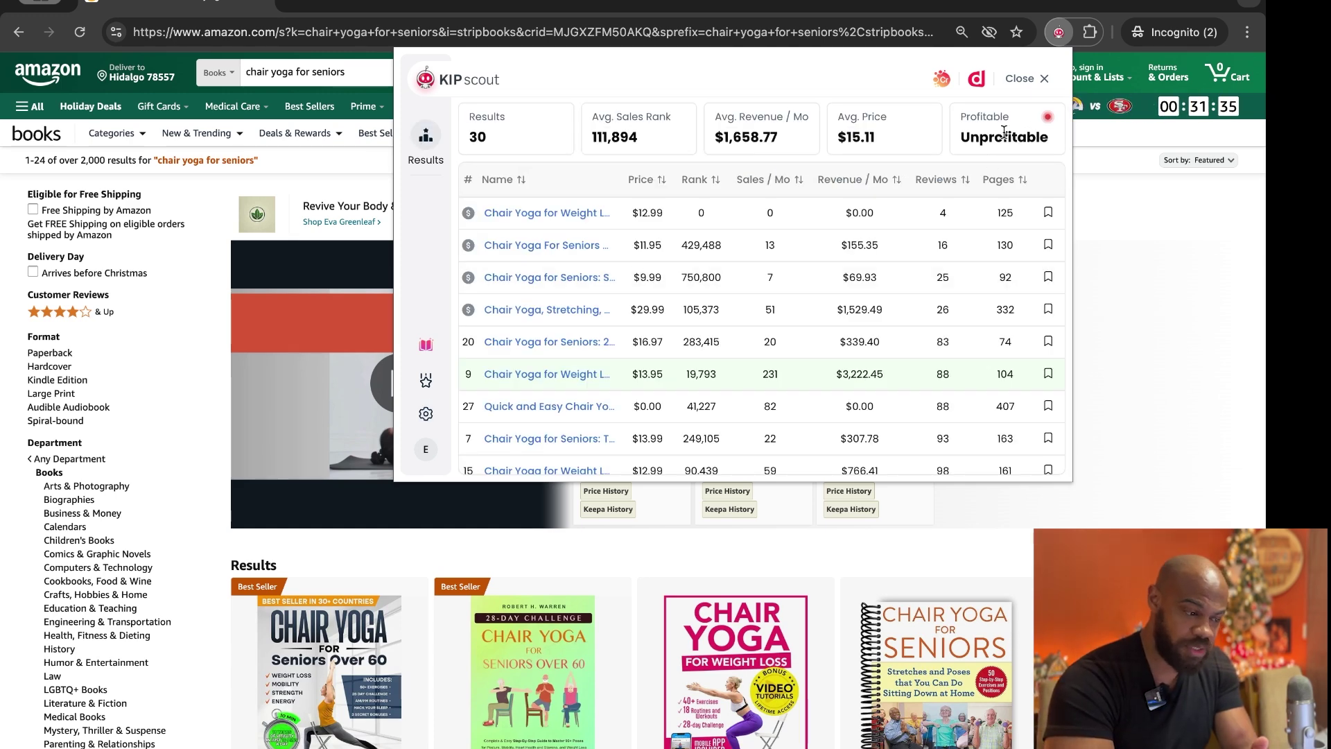
left_click(964, 182)
left_click(964, 182)
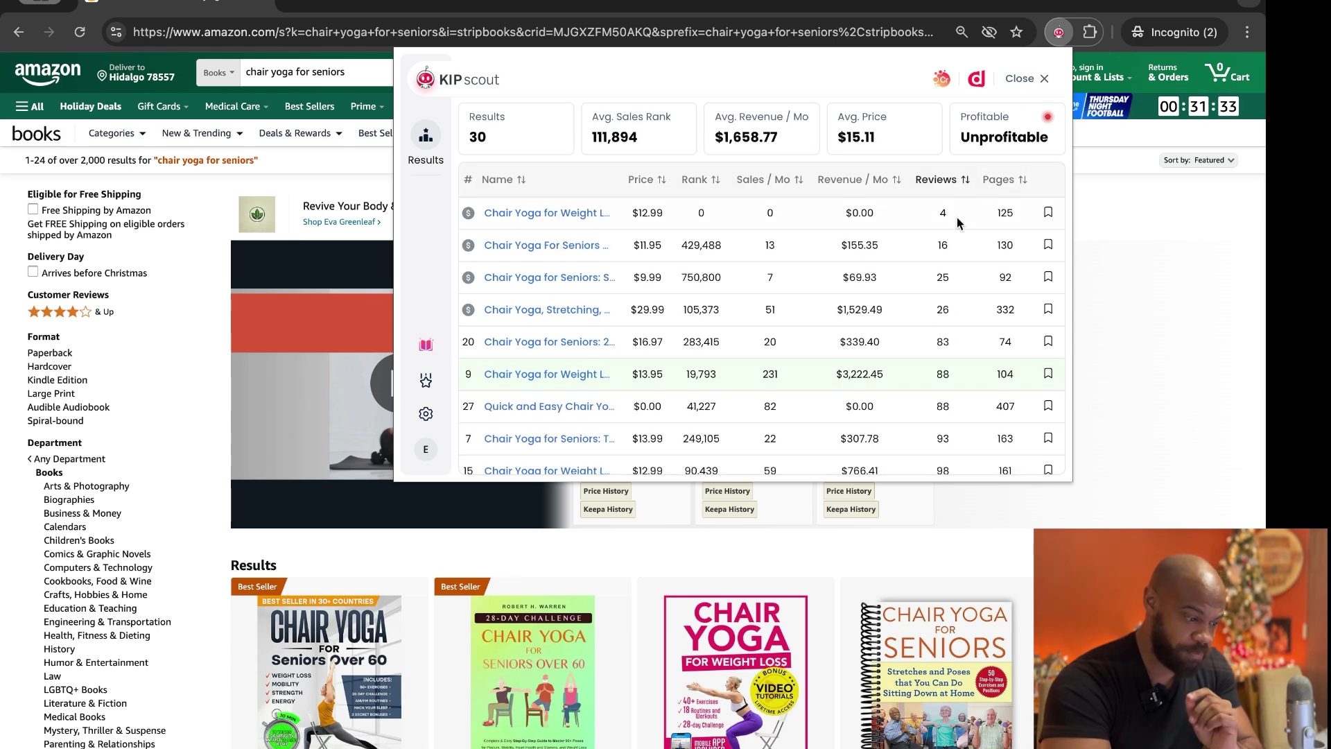
scroll(941, 308, "down", 3)
Review the profitable criteria settings and compare them with the books' monthly revenue and review counts in the results.
left_click(426, 415)
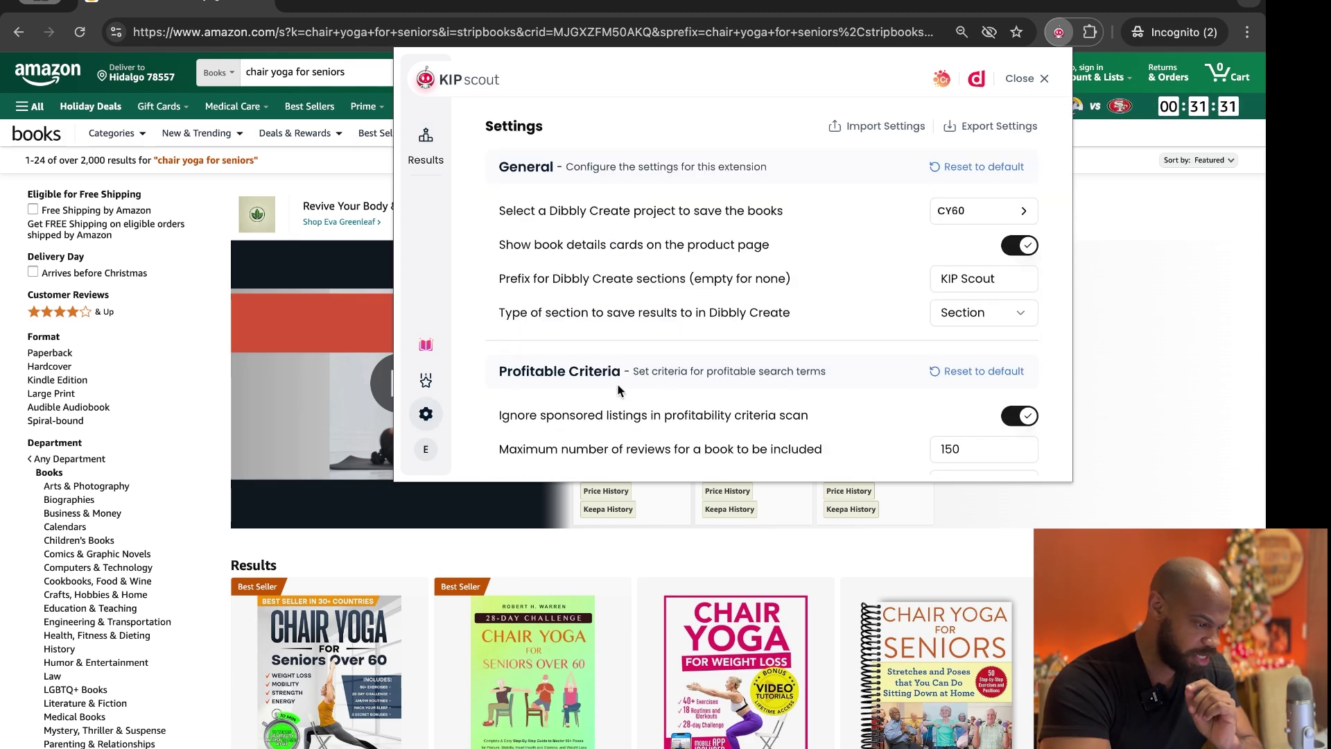
scroll(658, 380, "down", 3)
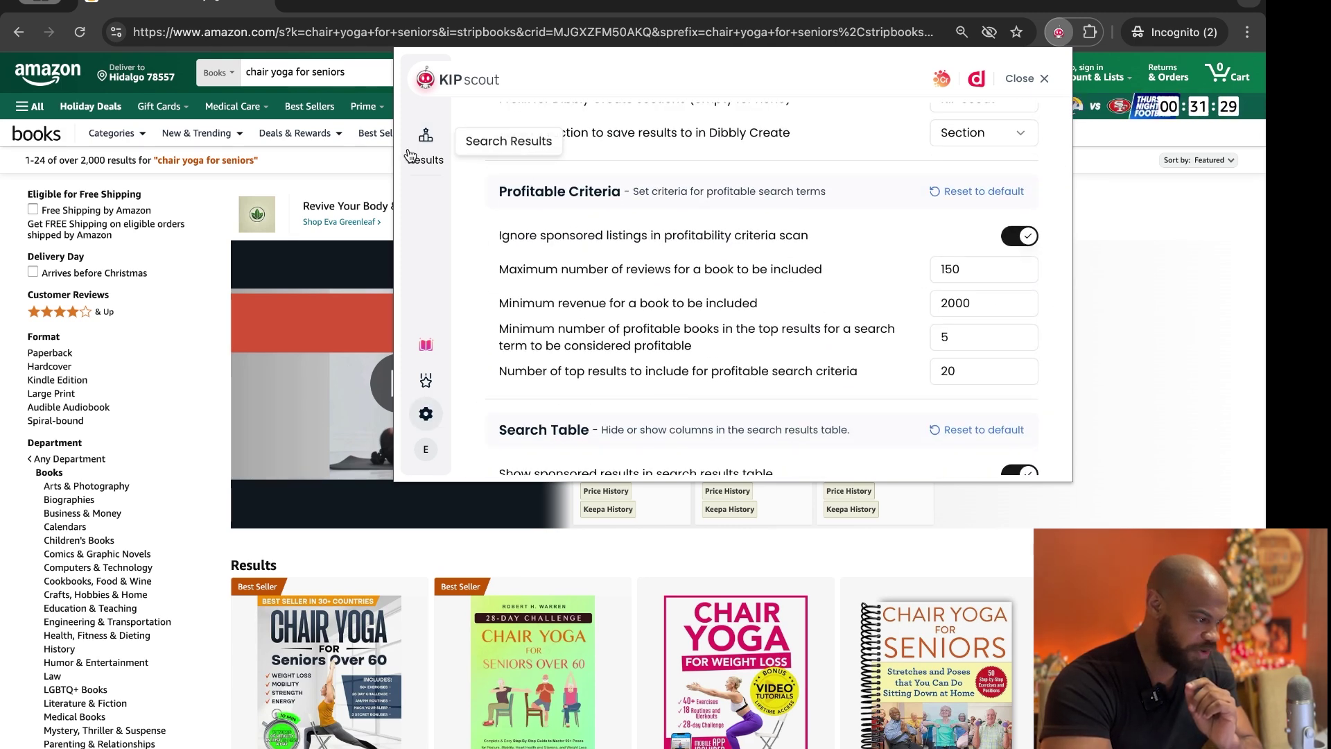
left_click(425, 136)
scroll(908, 346, "down", 4)
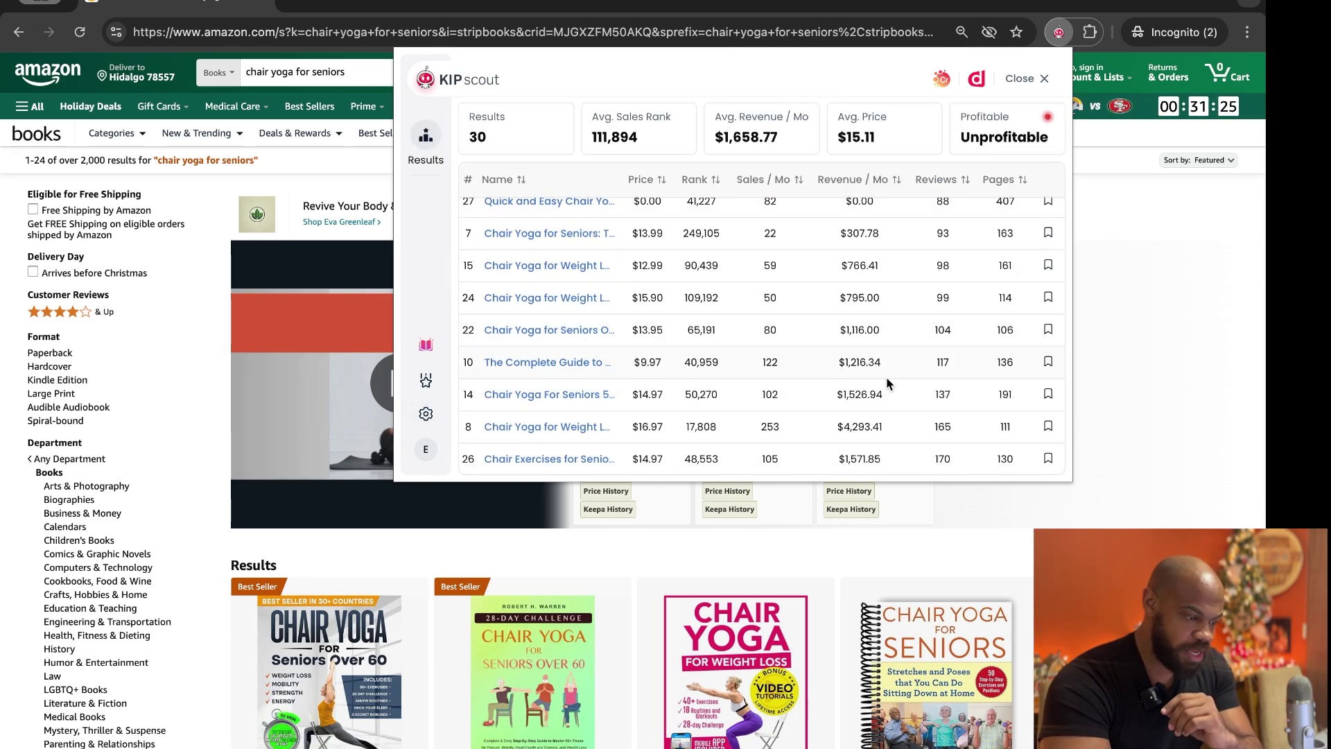
scroll(889, 373, "up", 3)
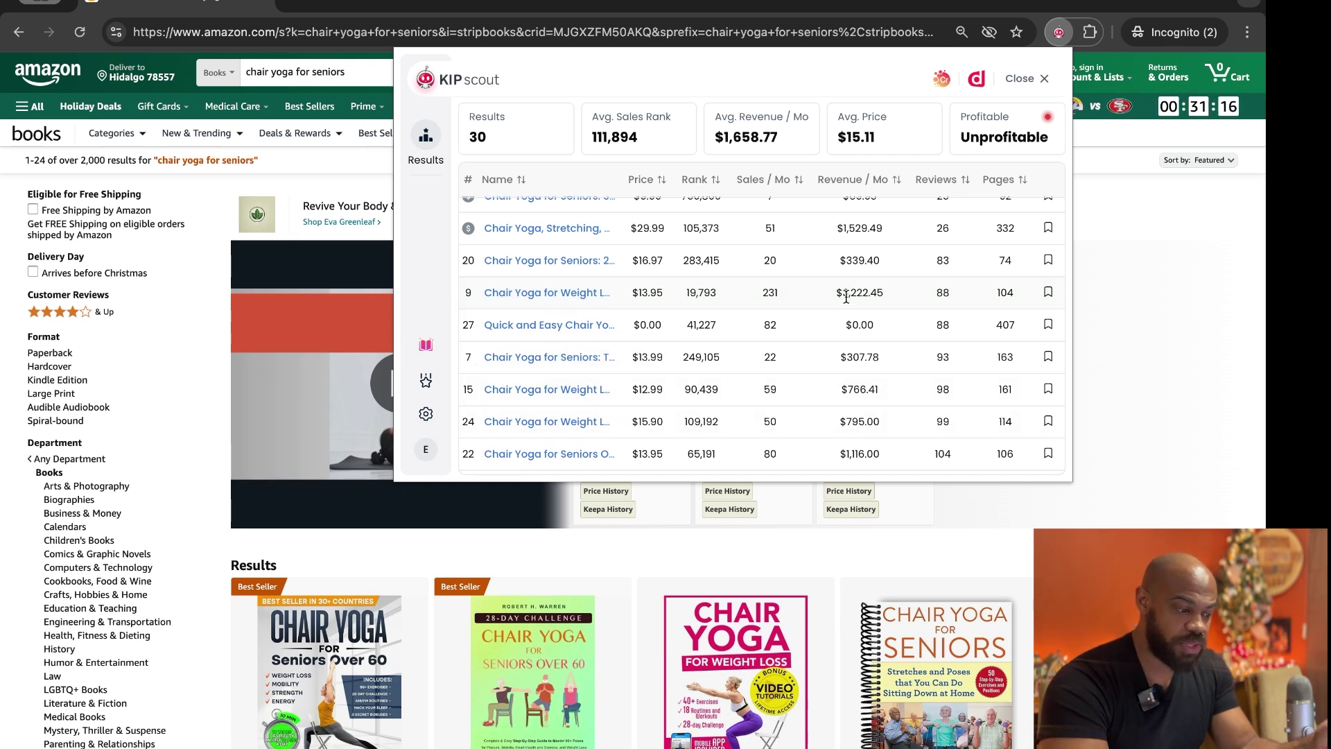
scroll(875, 358, "up", 3)
scroll(875, 357, "down", 5)
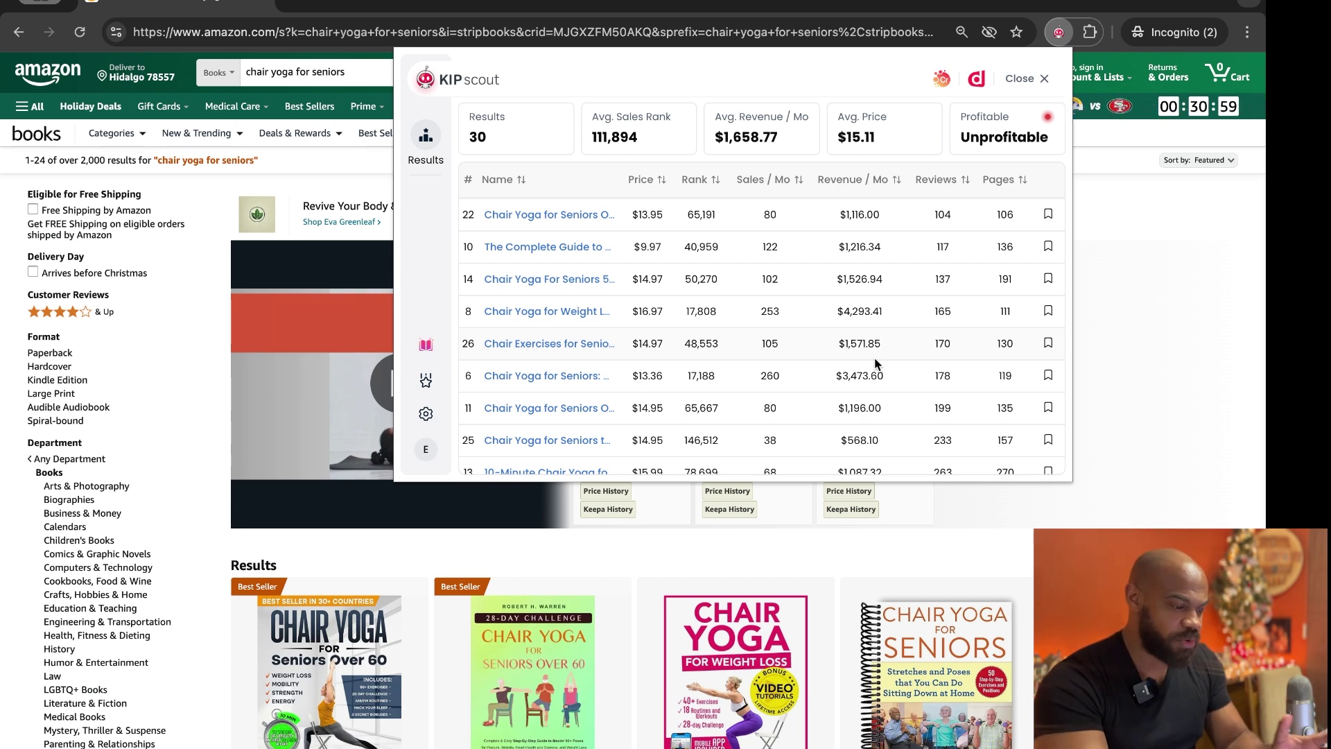
Hide the page count column from the search results table in KIP Scout's settings.
left_click(426, 414)
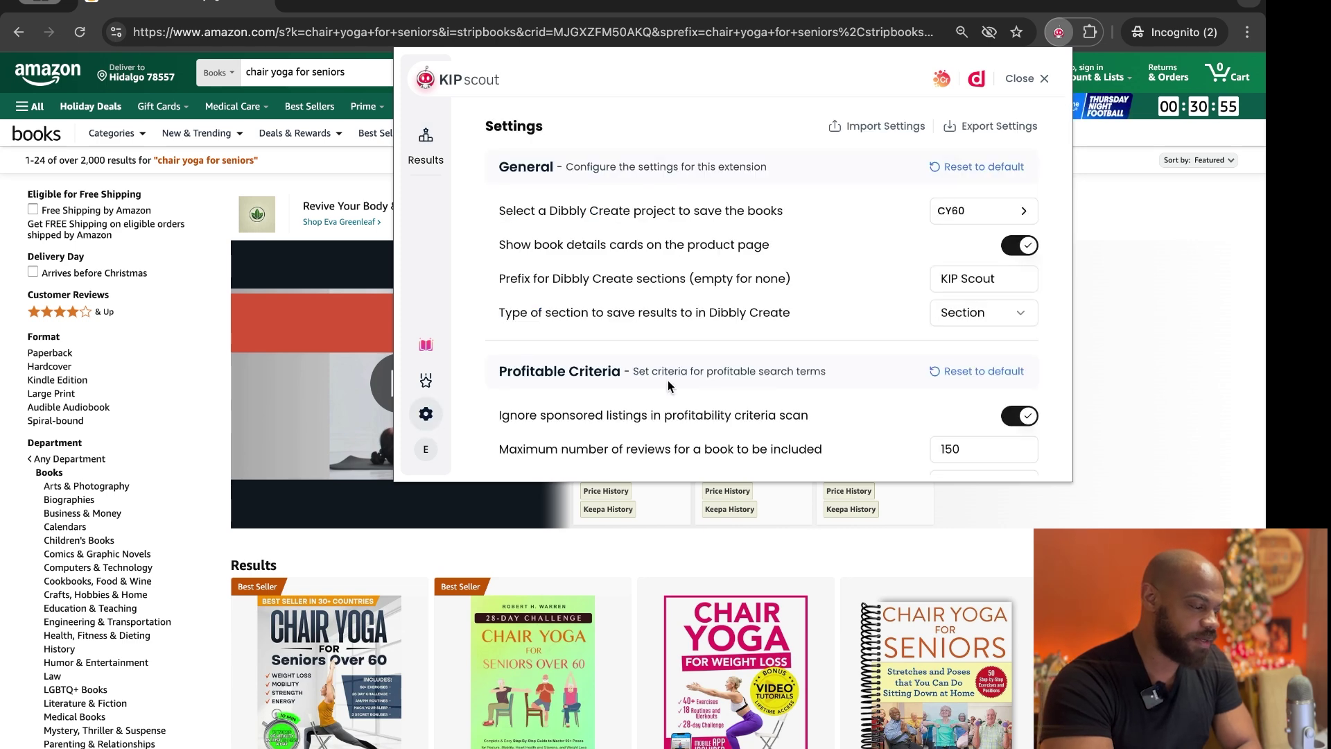
scroll(668, 380, "down", 7)
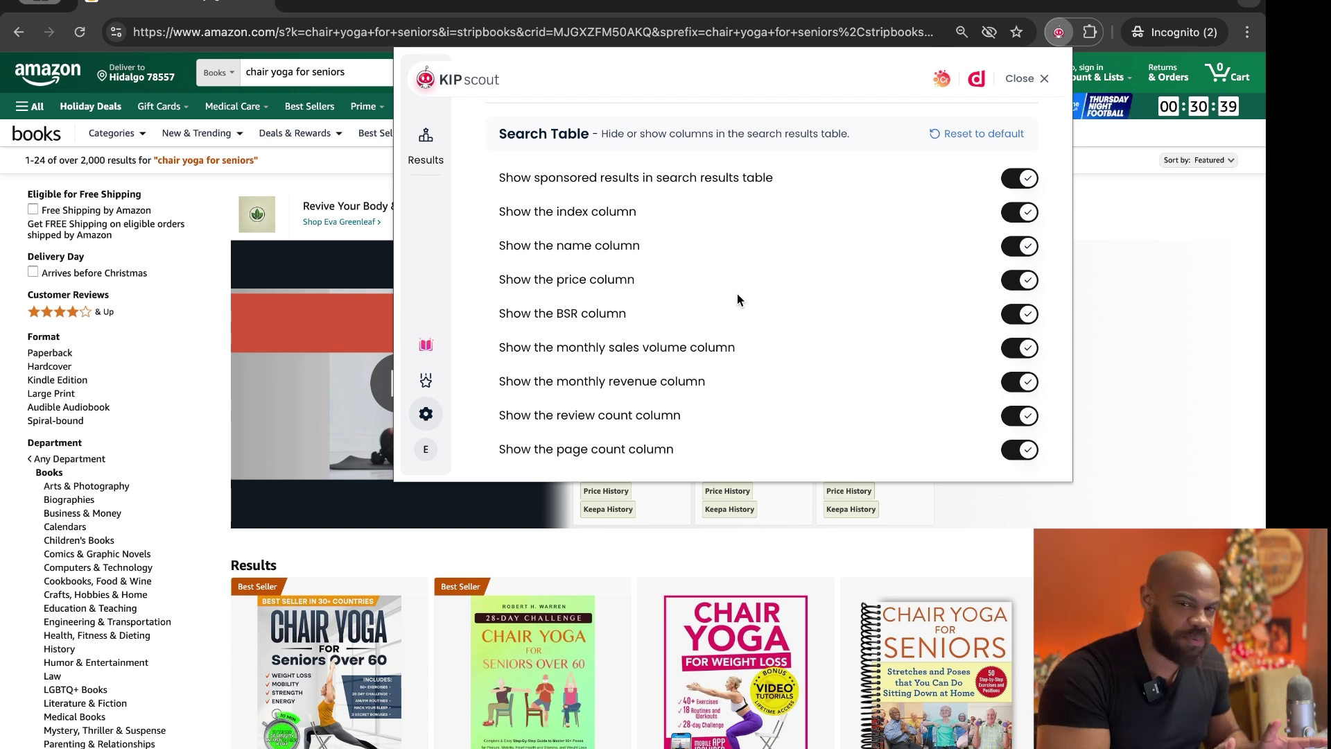
scroll(734, 340, "down", 2)
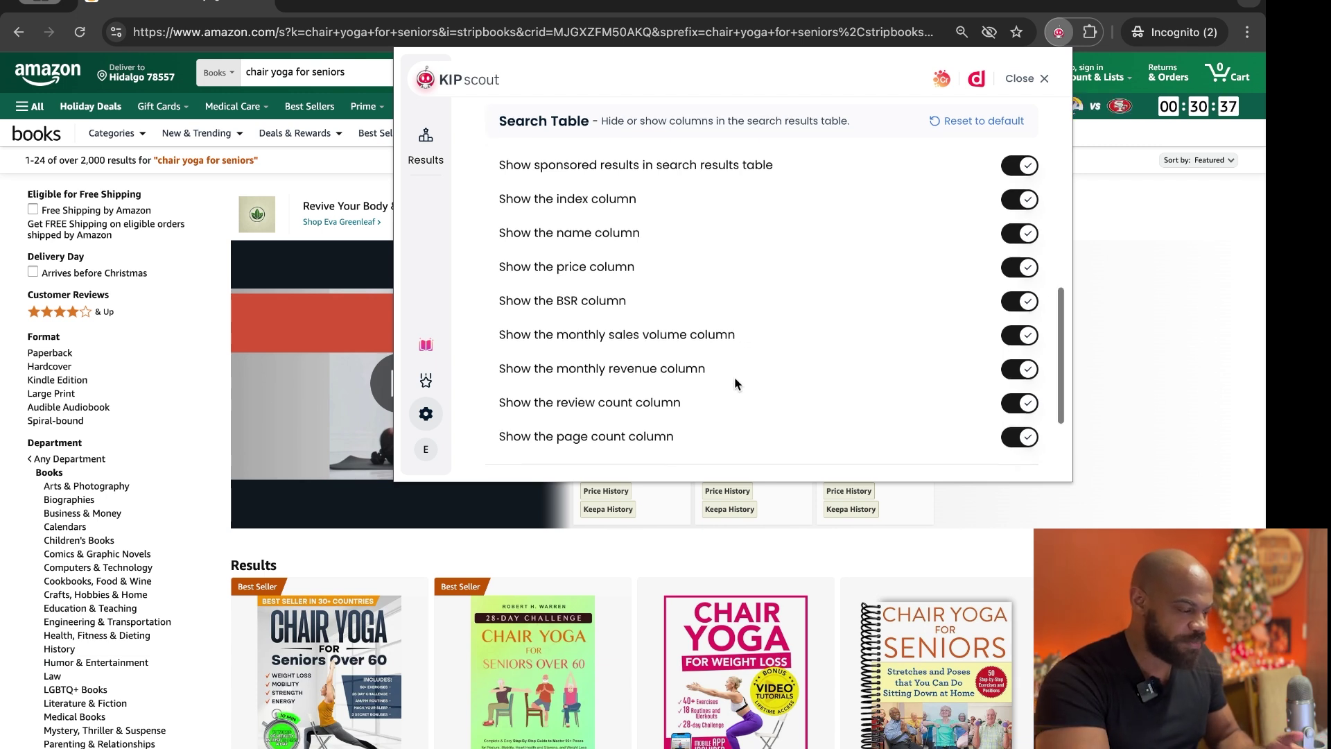
left_click(1009, 406)
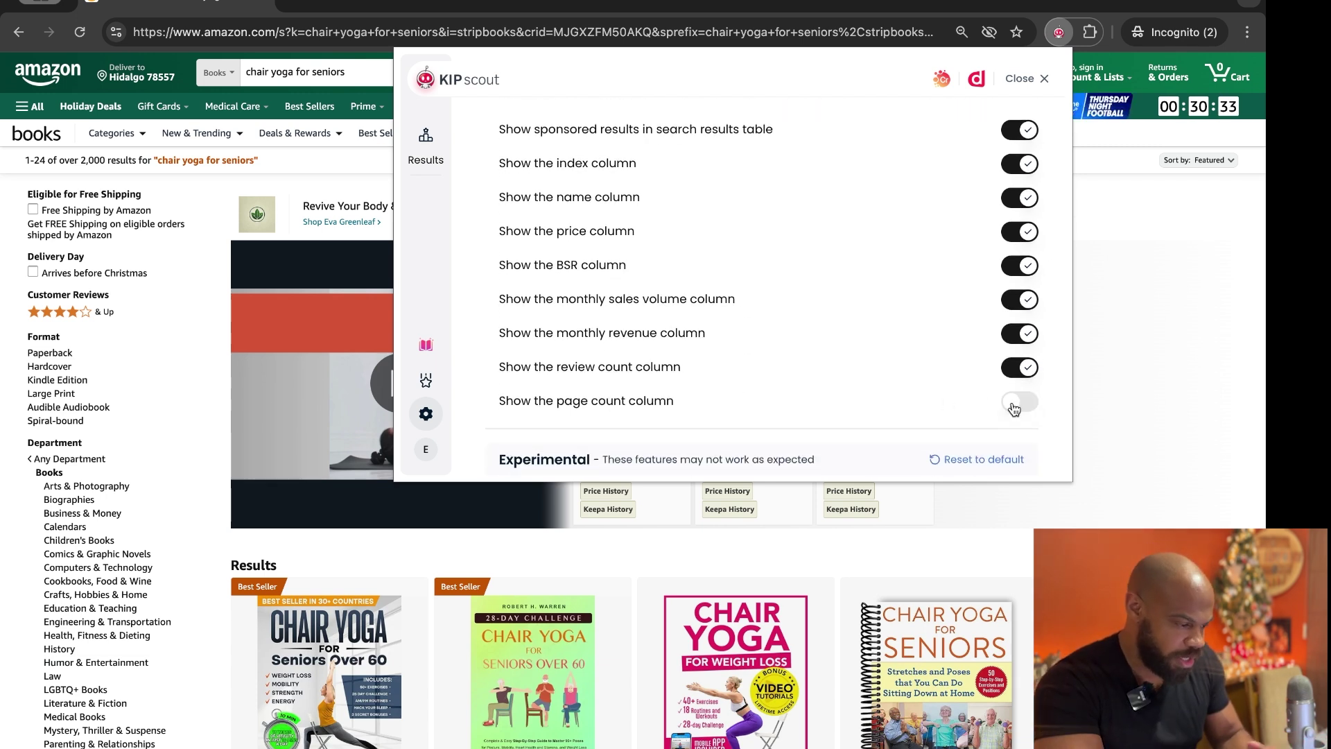
Hide the price column from the search results table and check the updated table in the results.
scroll(1014, 409, "up", 3)
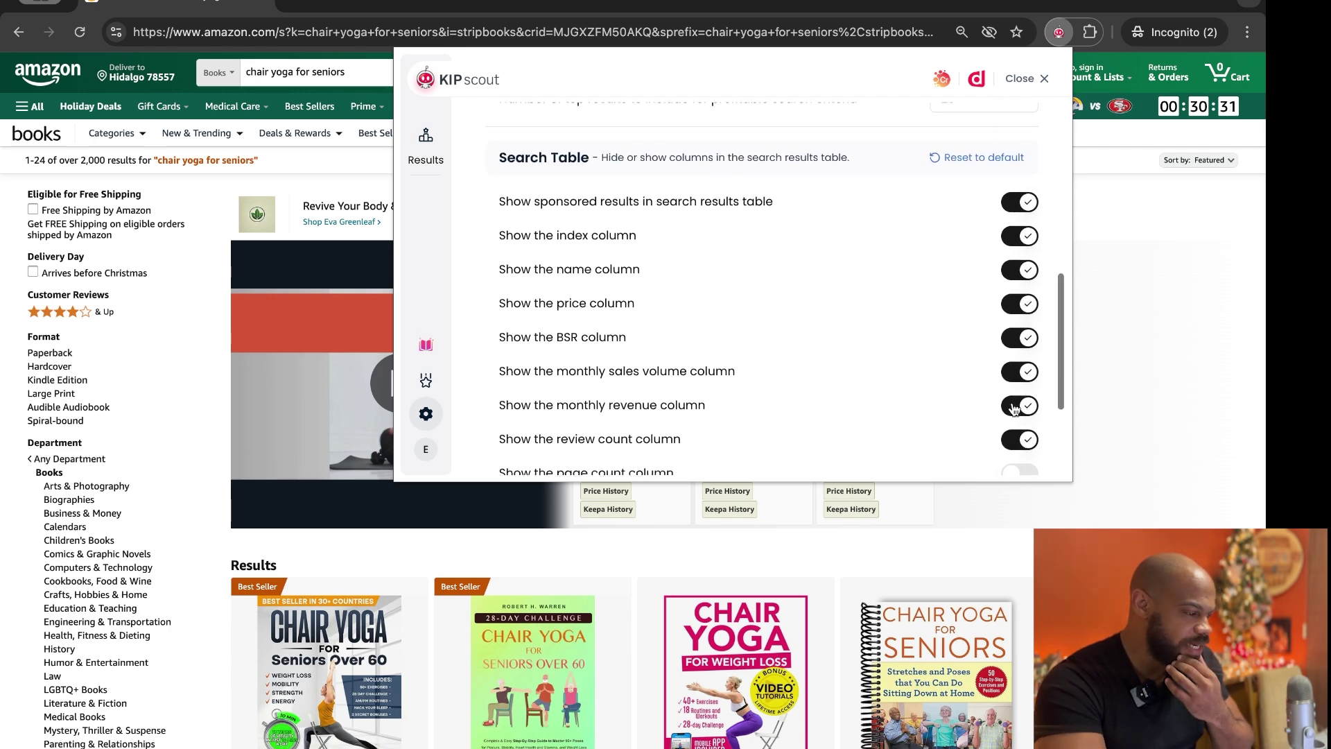
scroll(1013, 409, "down", 1)
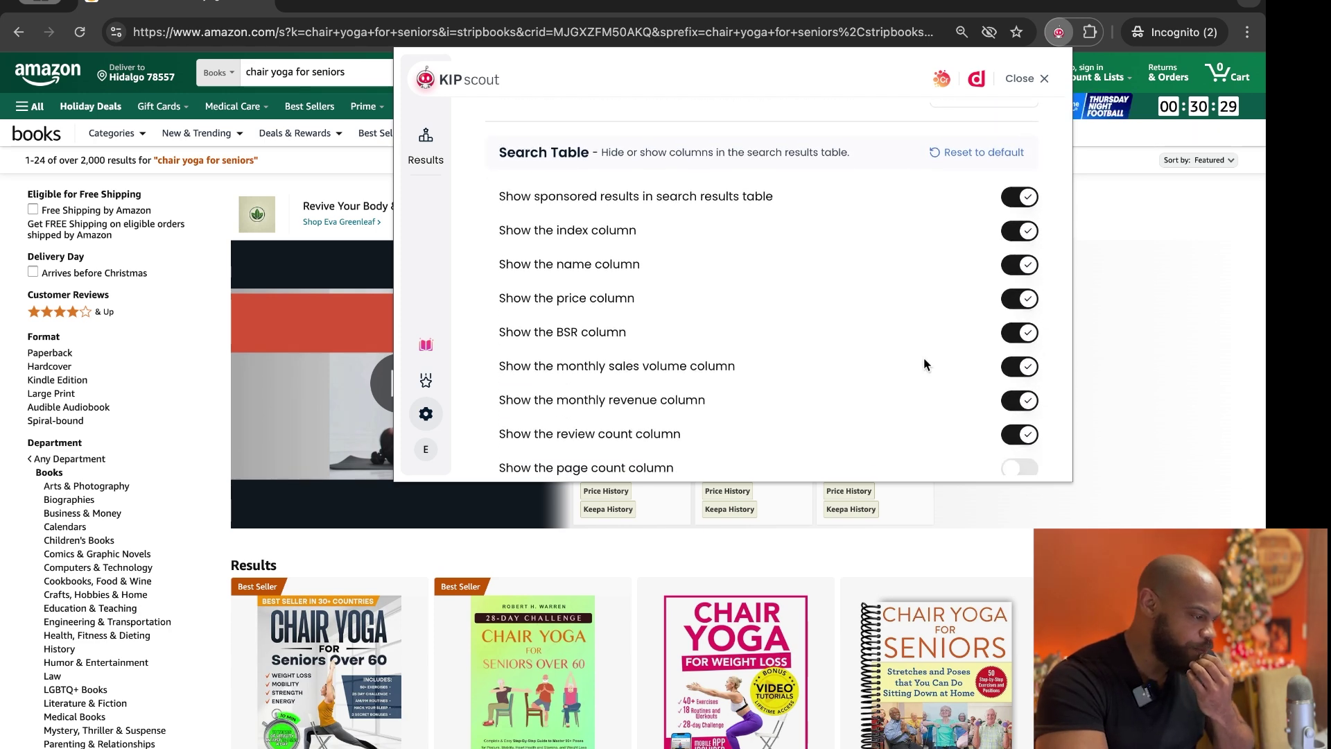
left_click(1026, 306)
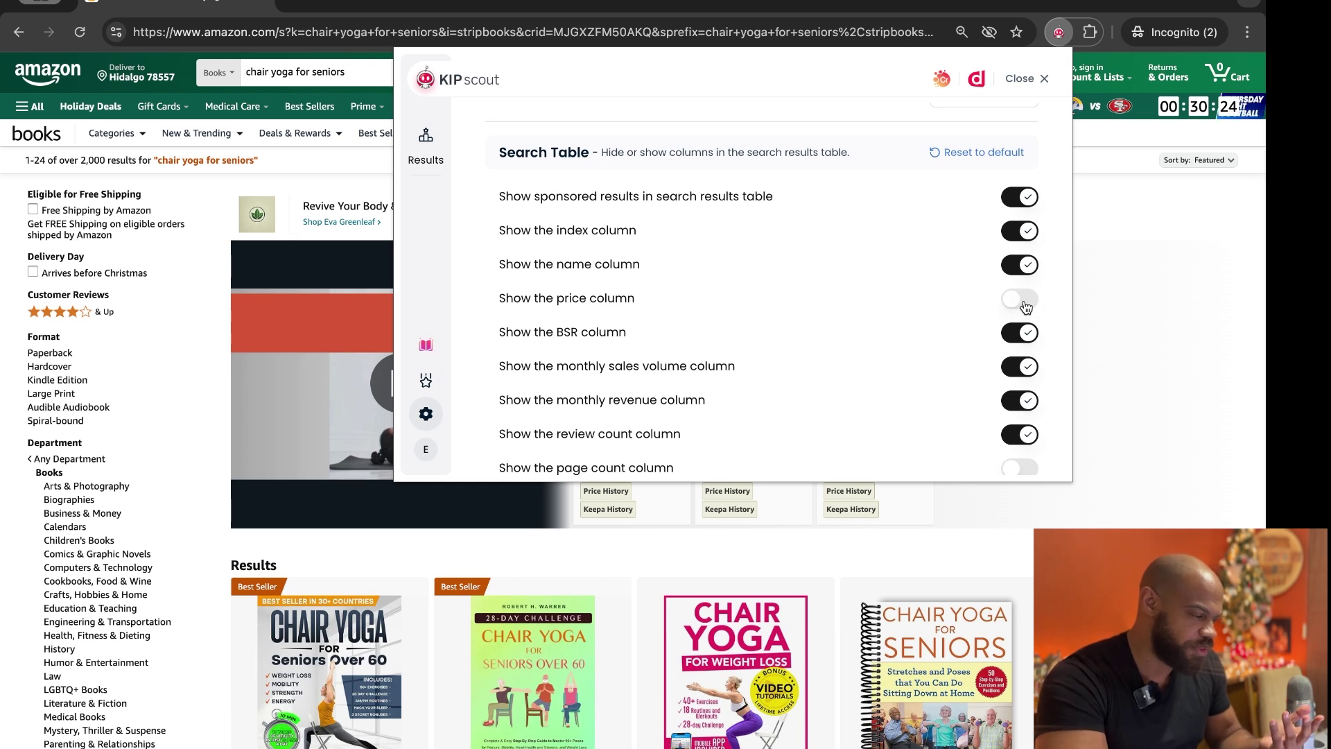
scroll(921, 358, "down", 2)
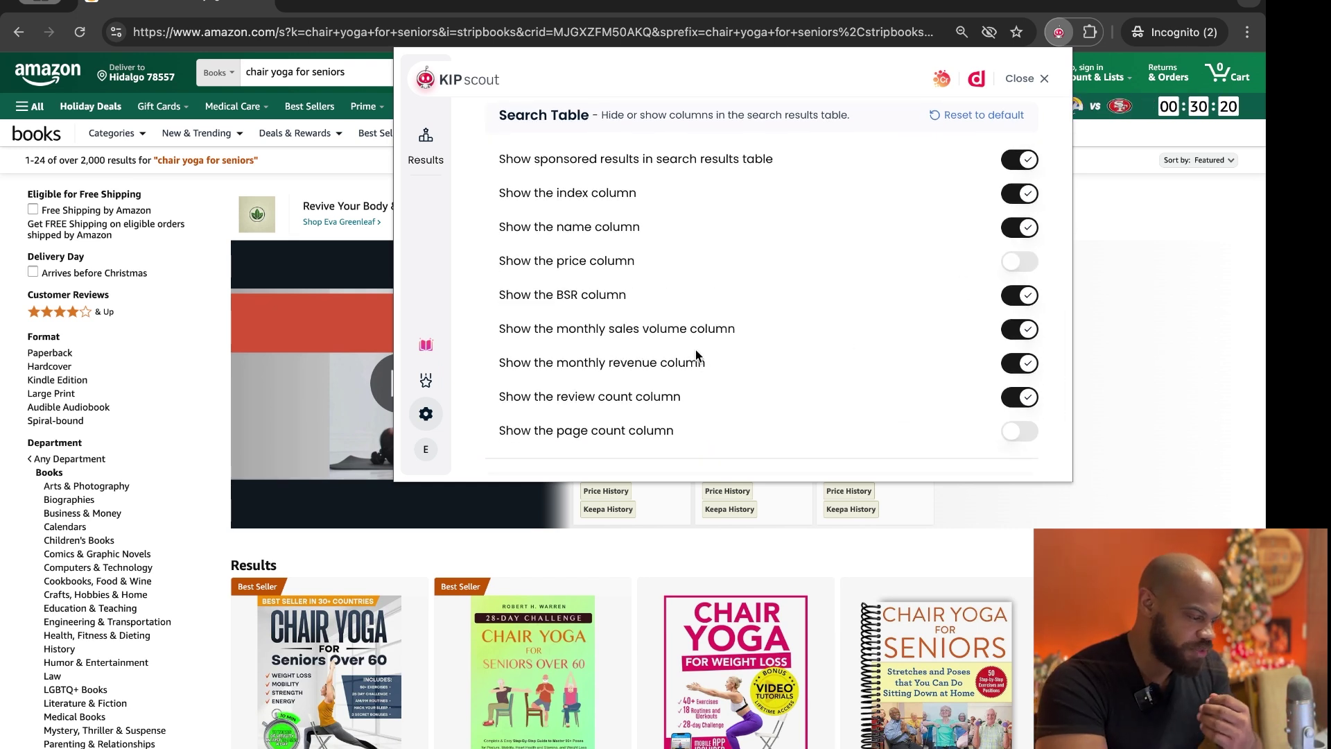
left_click(443, 154)
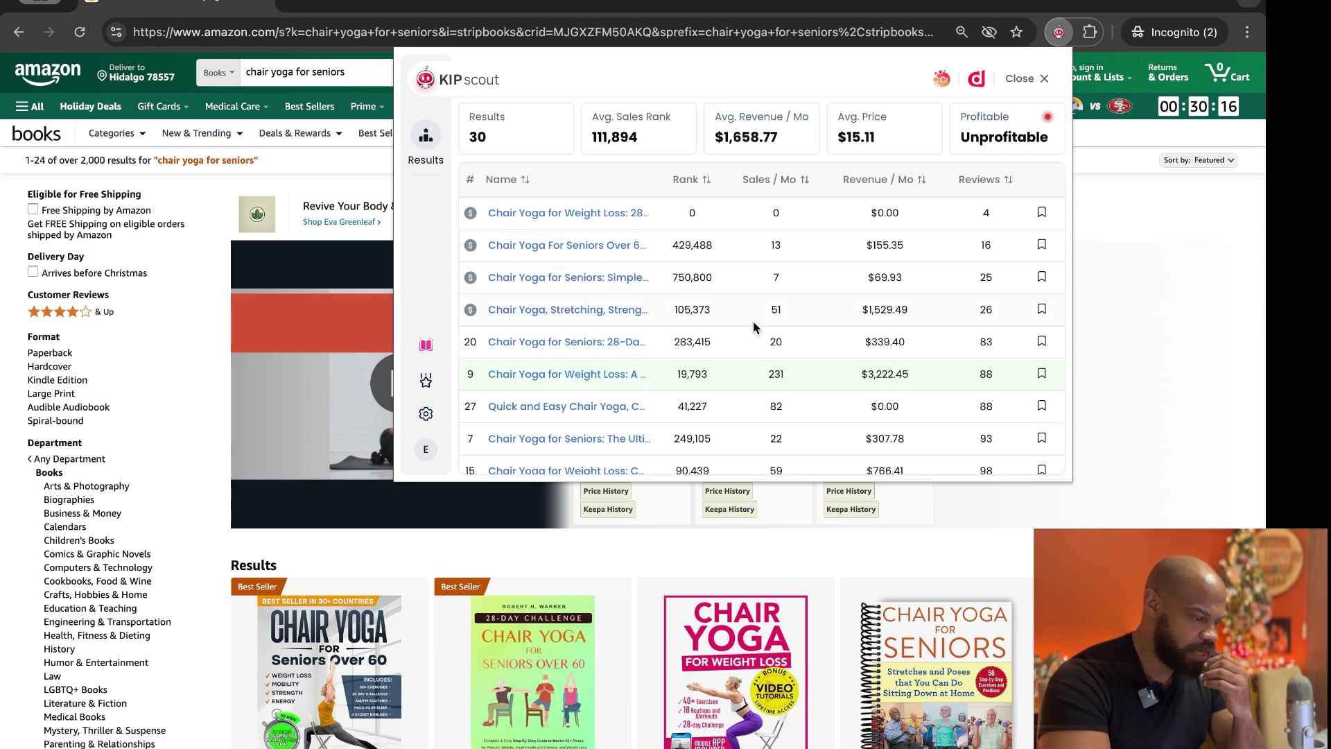
scroll(753, 322, "down", 3)
scroll(753, 326, "up", 1)
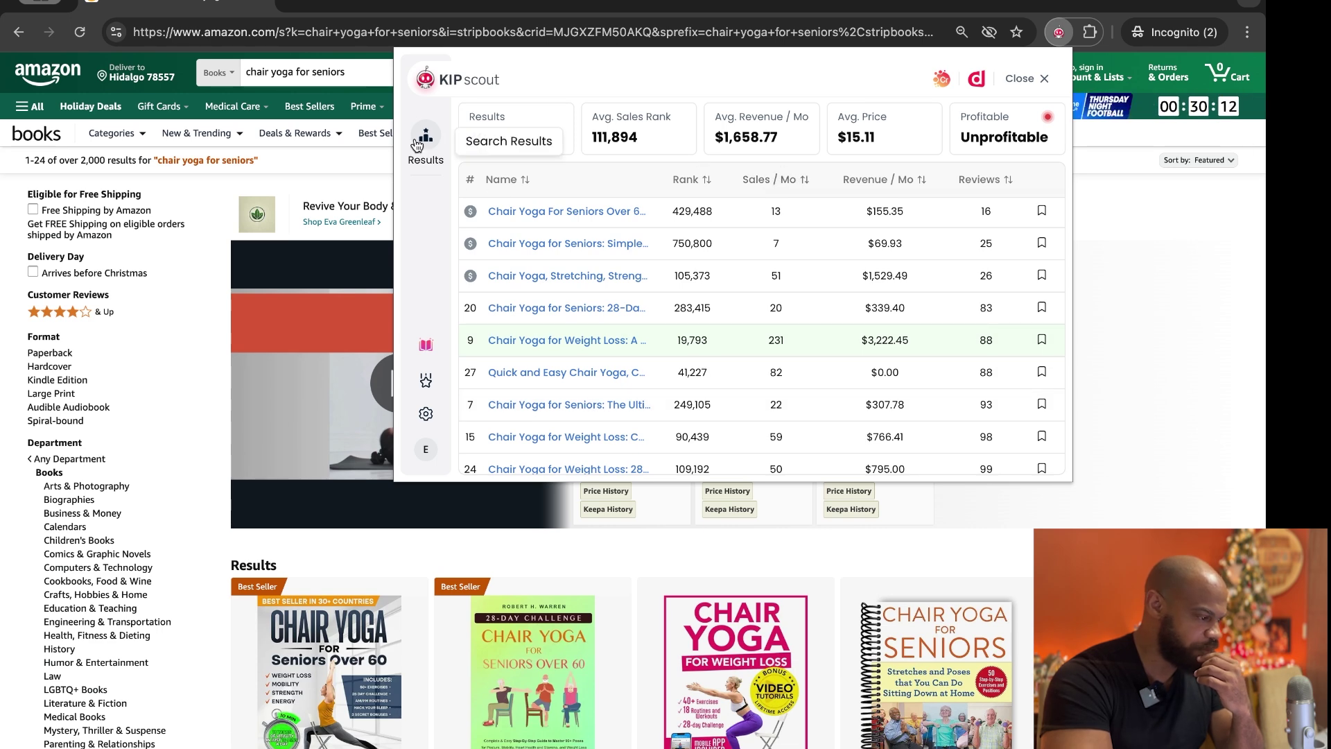
Hide the monthly sales volume column from the search results table and return to the results.
left_click(427, 415)
scroll(825, 409, "down", 8)
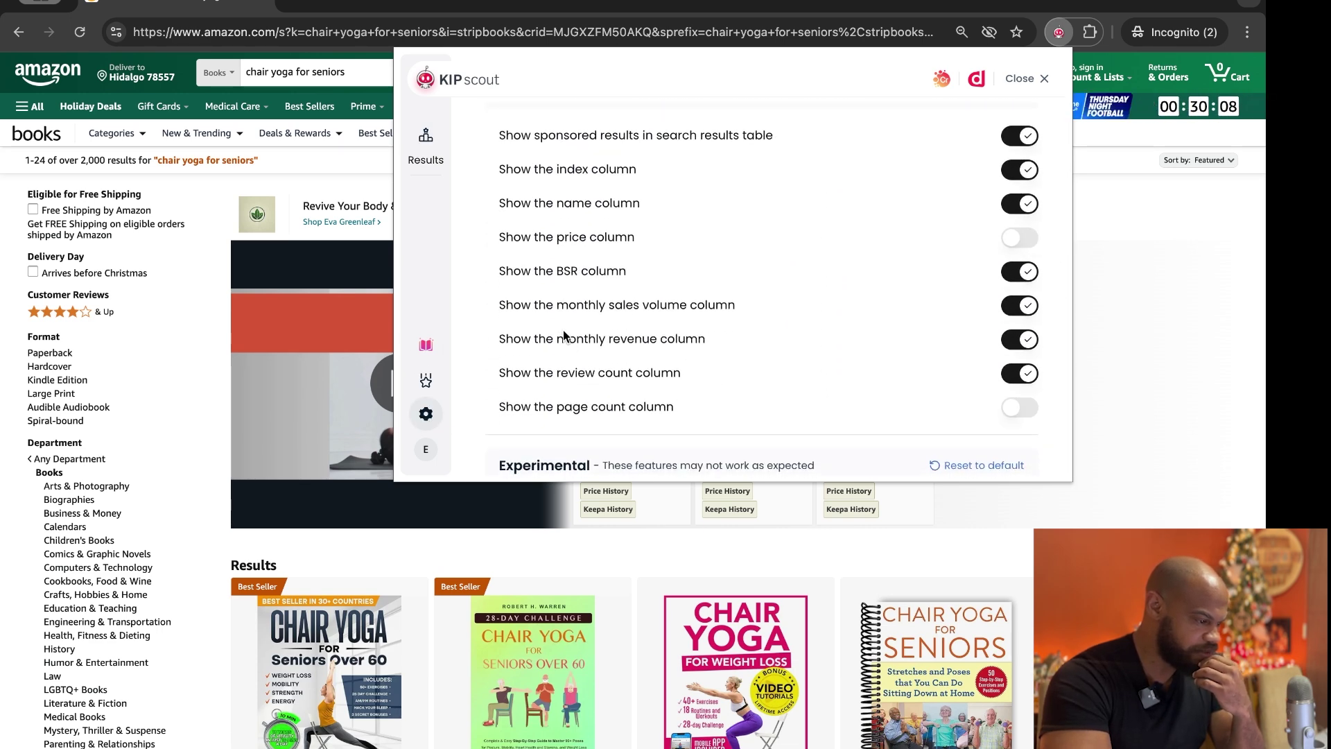
left_click(1014, 298)
left_click(425, 146)
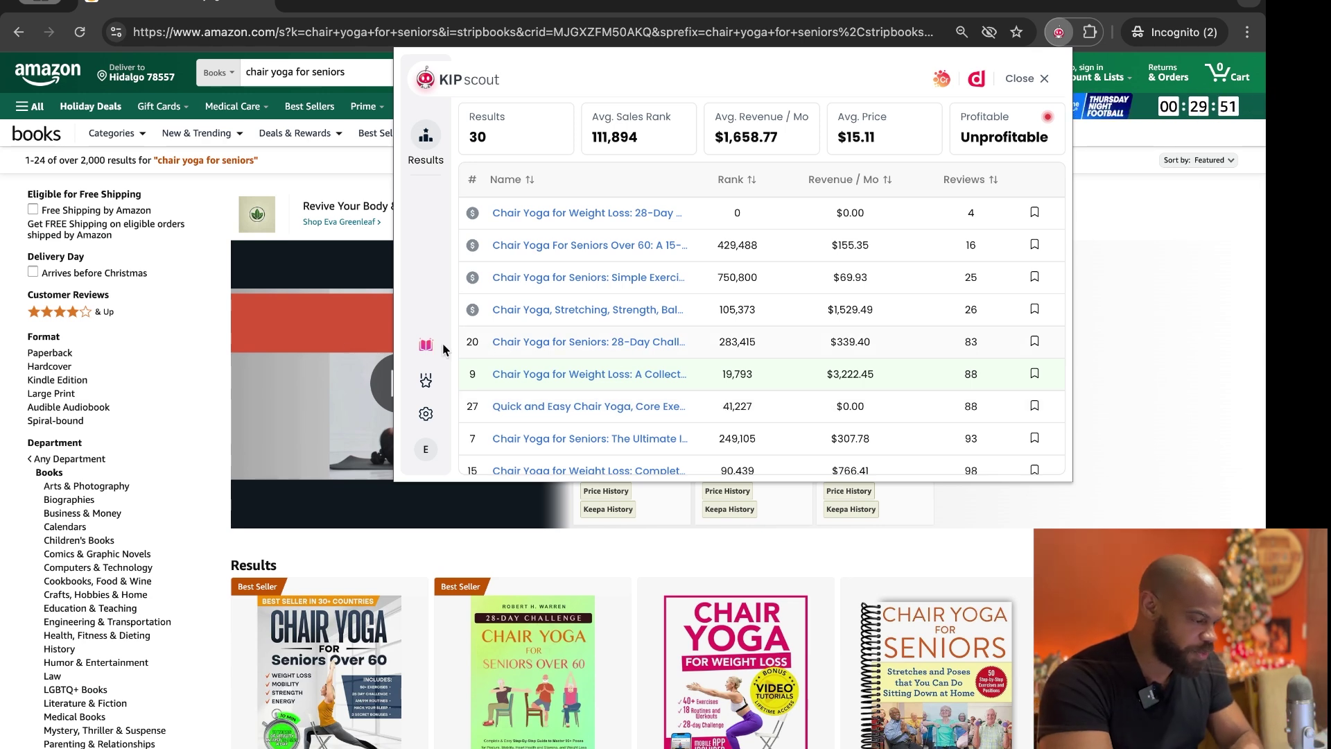
left_click(426, 414)
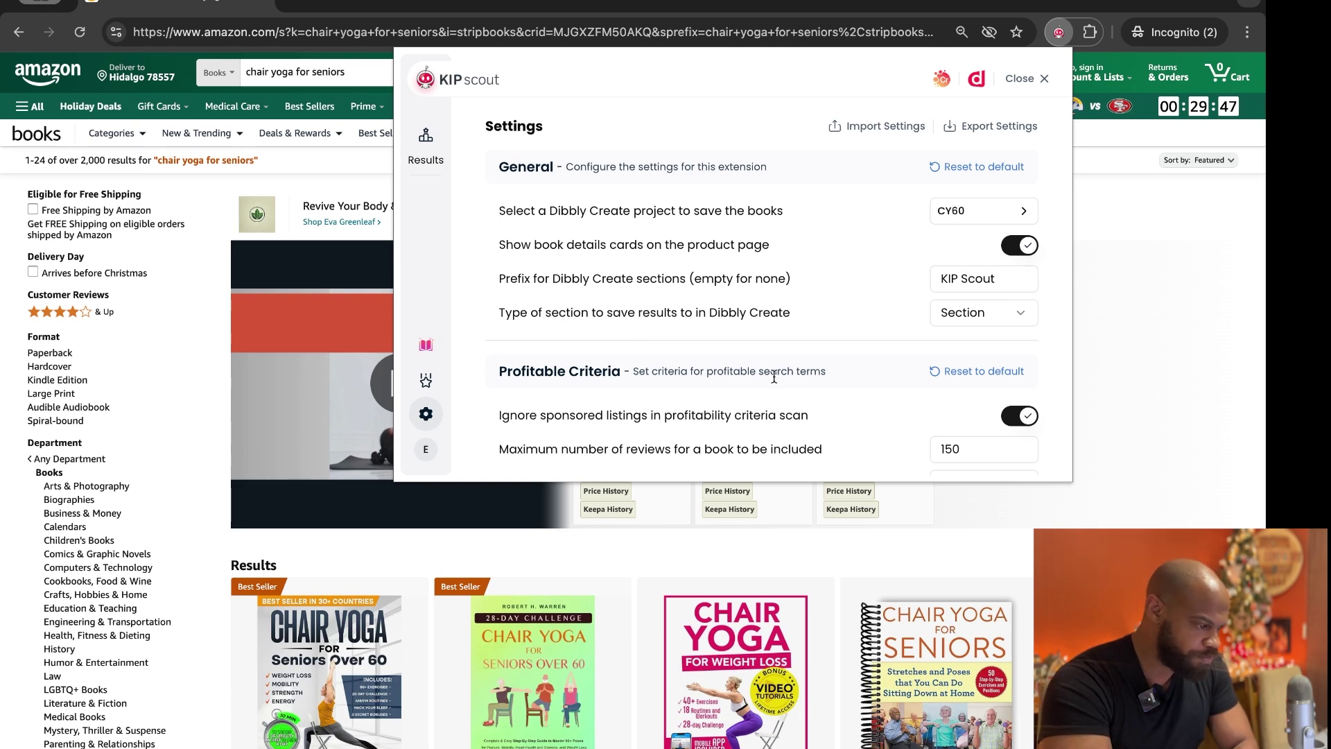
scroll(773, 375, "down", 3)
scroll(773, 376, "up", 3)
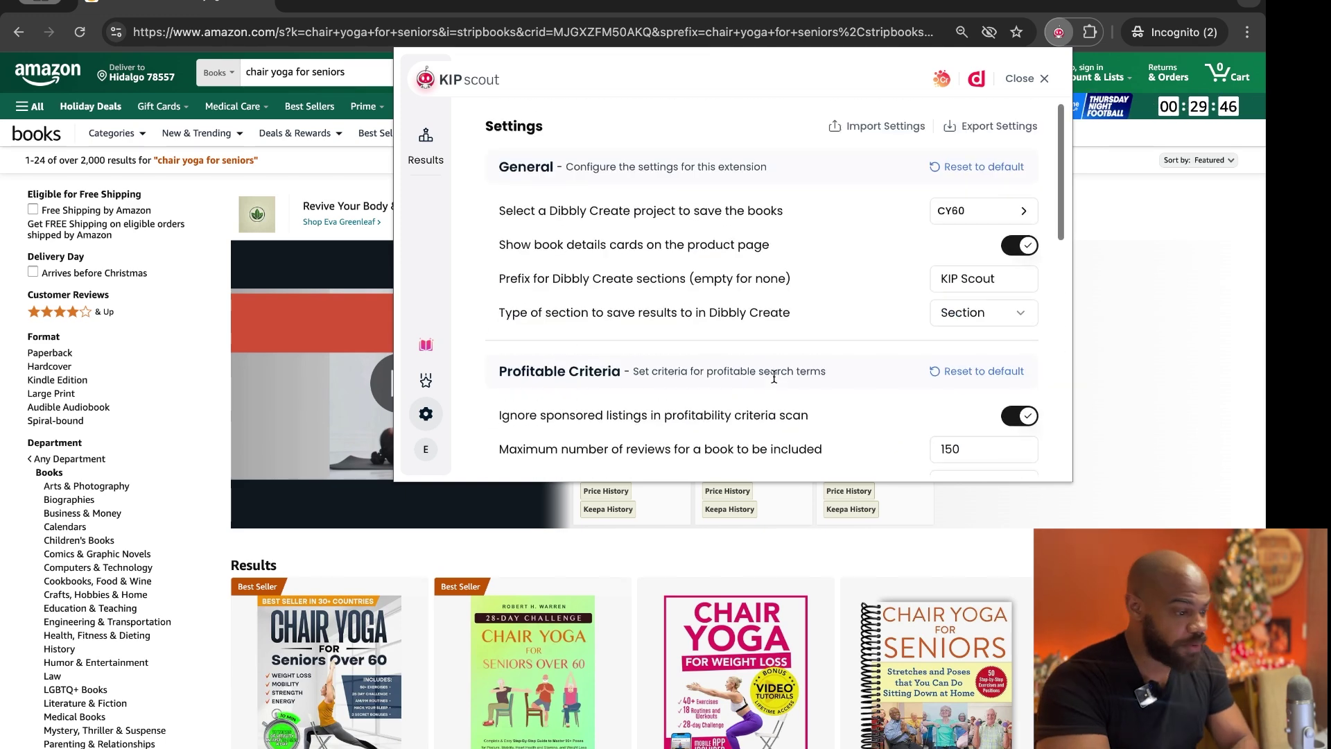
left_click(425, 158)
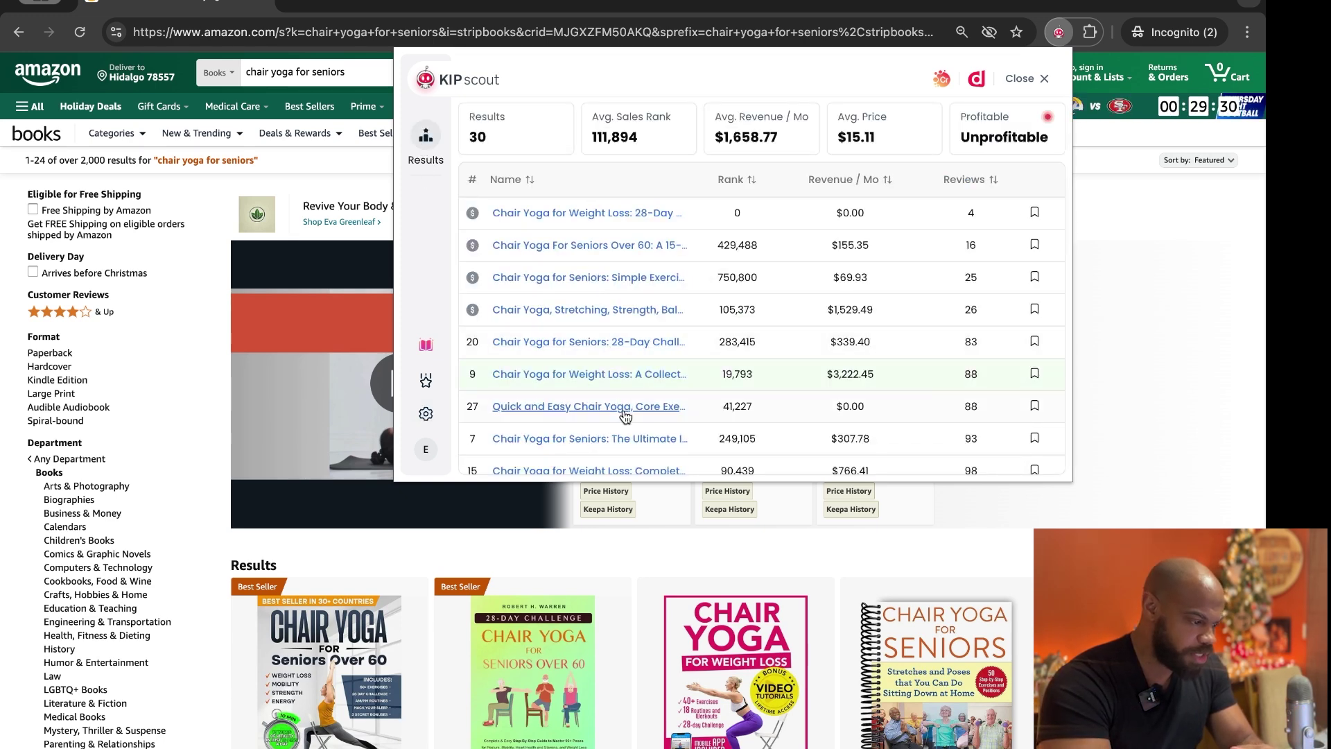
Review the product page of the ninth-ranked result, "Chair Yoga for Weight Loss: A Collection…", and bookmark that book in the KIP Scout results.
left_click(556, 386)
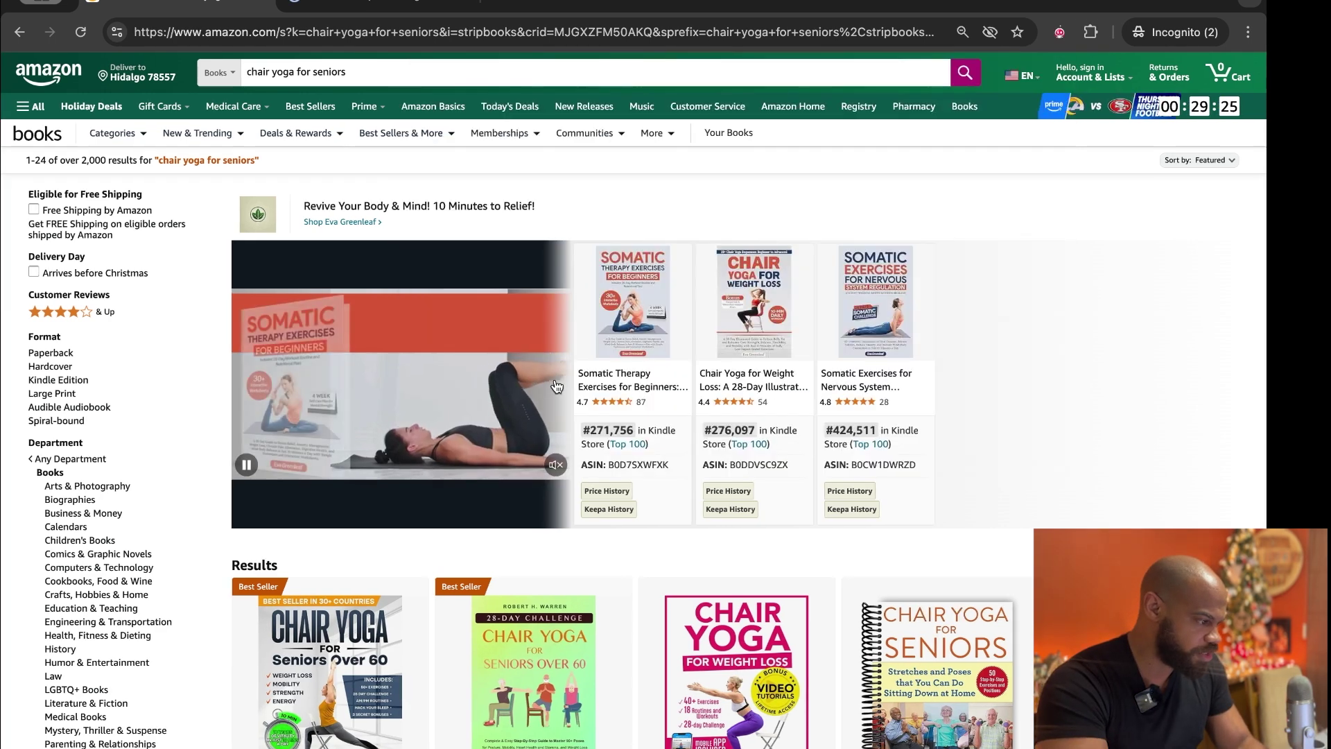
left_click(372, 5)
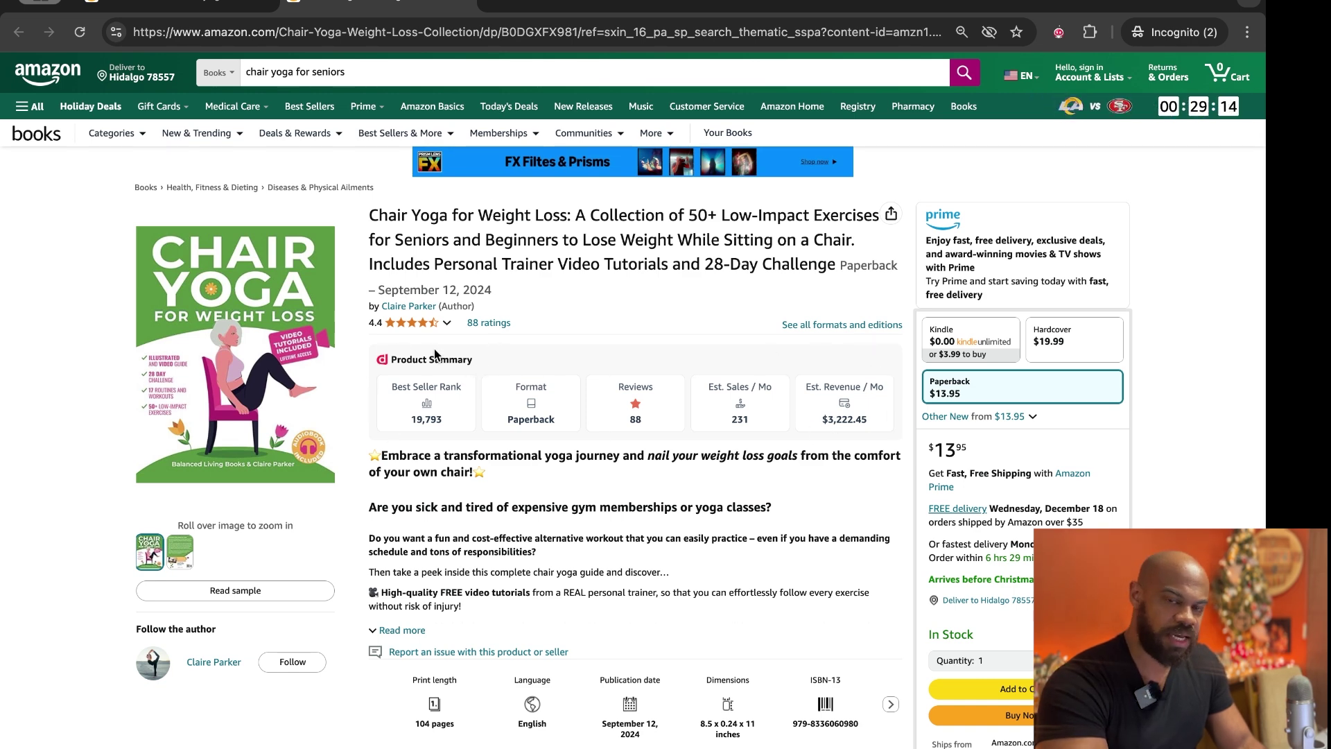
key("alt+Left")
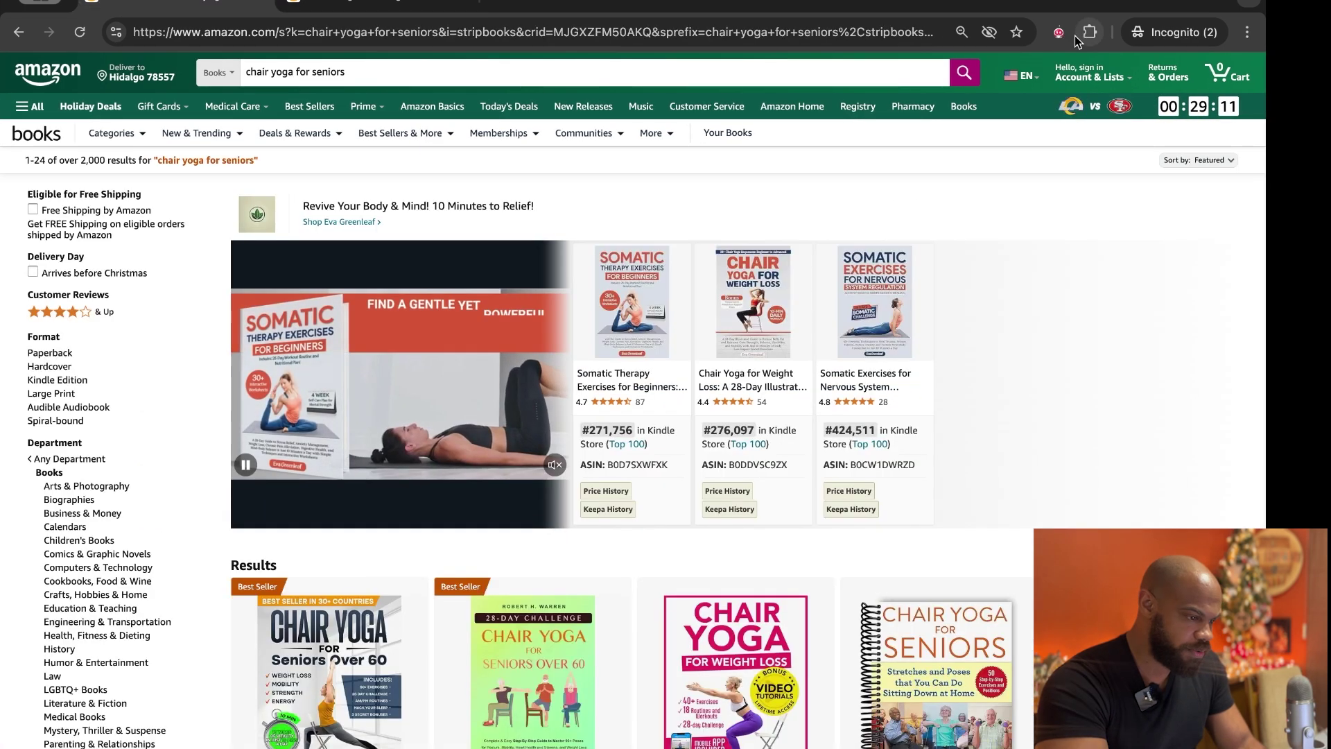
left_click(1058, 33)
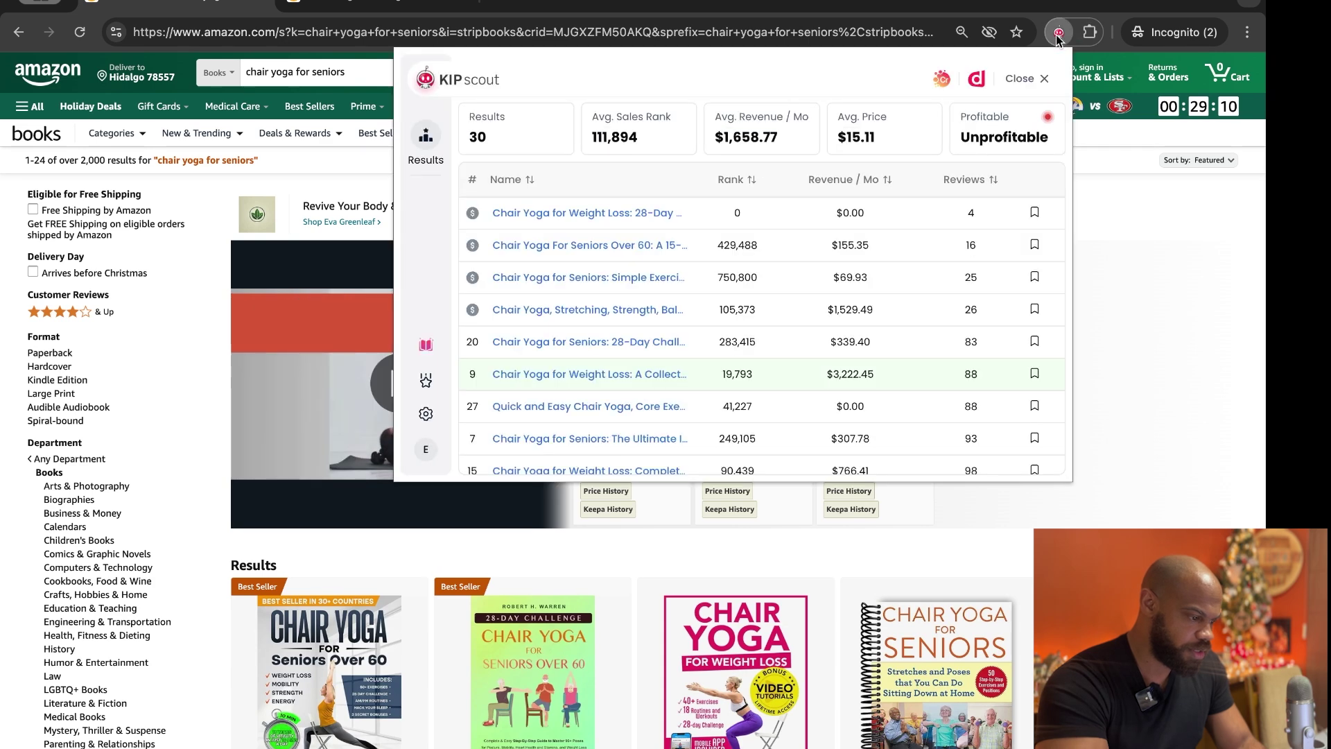
left_click(1035, 375)
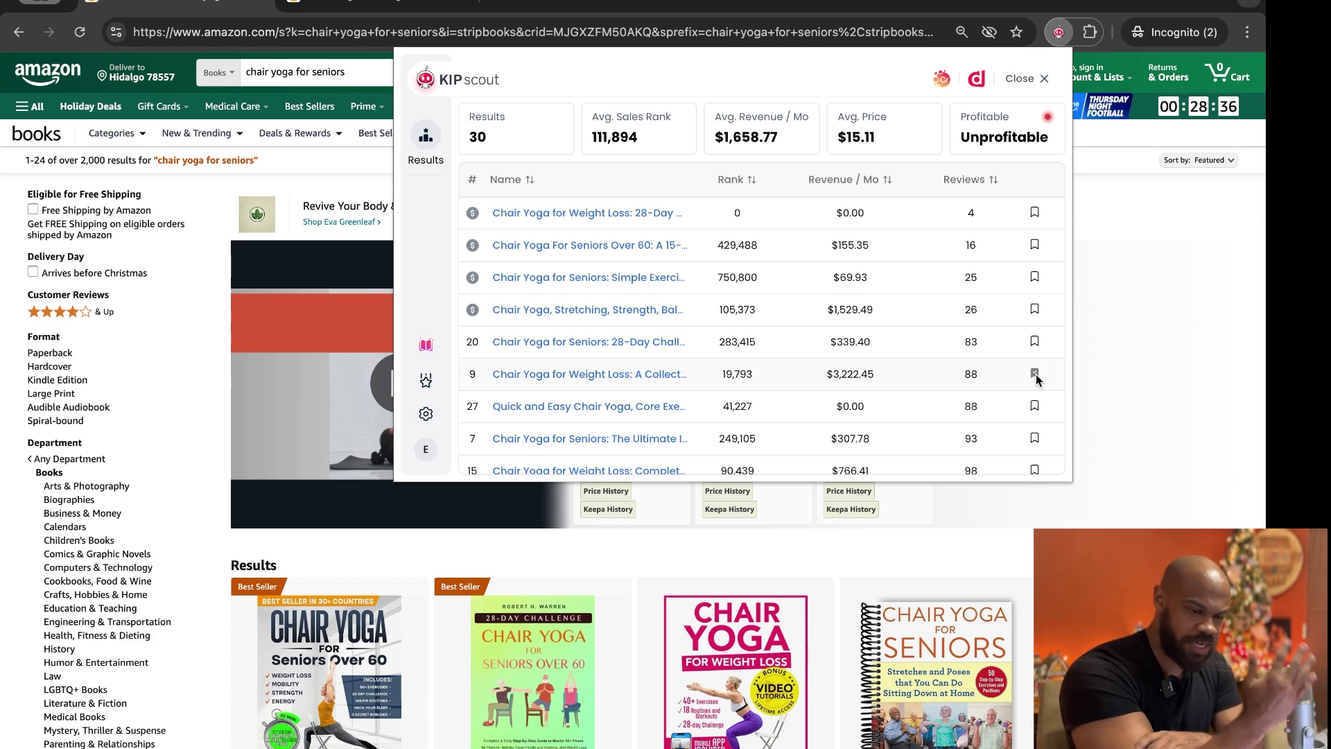
Set the Dibbly Create section prefix to "CY - Research" and the section type to Note, and return to the results.
left_click(426, 413)
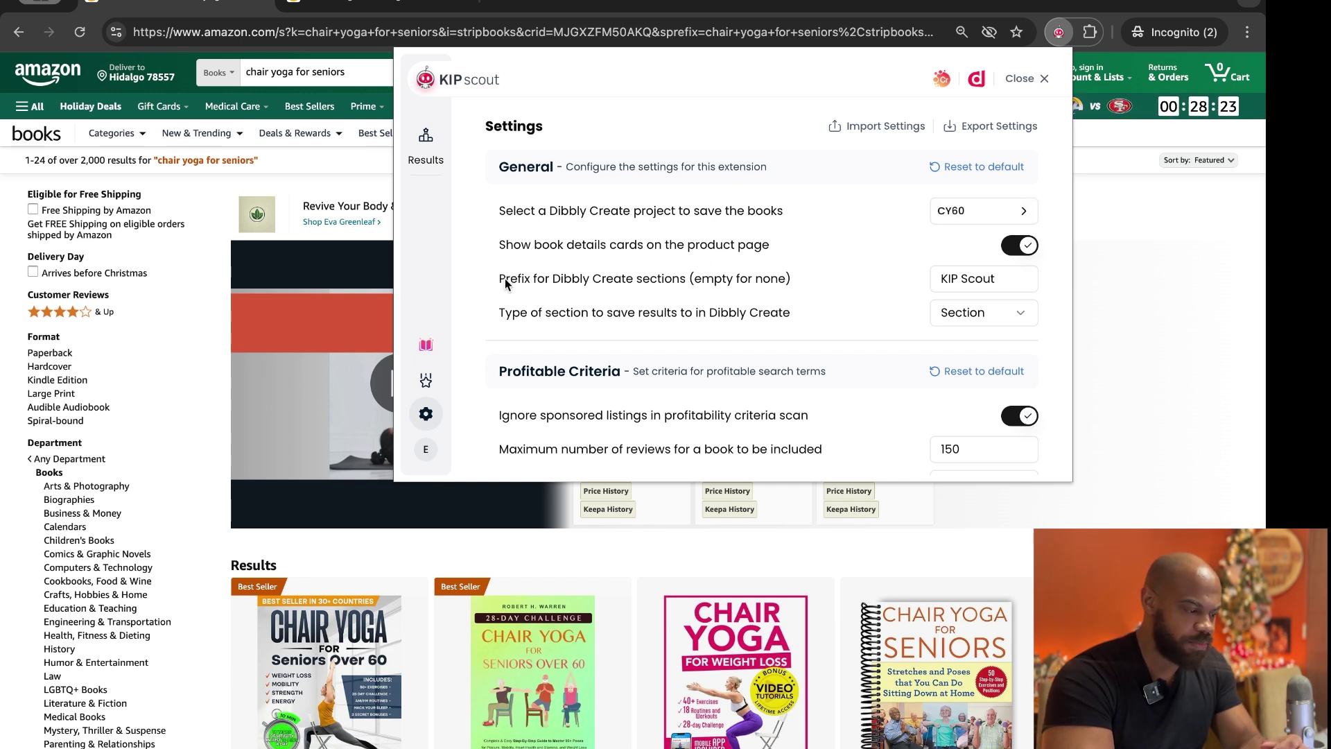
left_click_drag(999, 280, 916, 268)
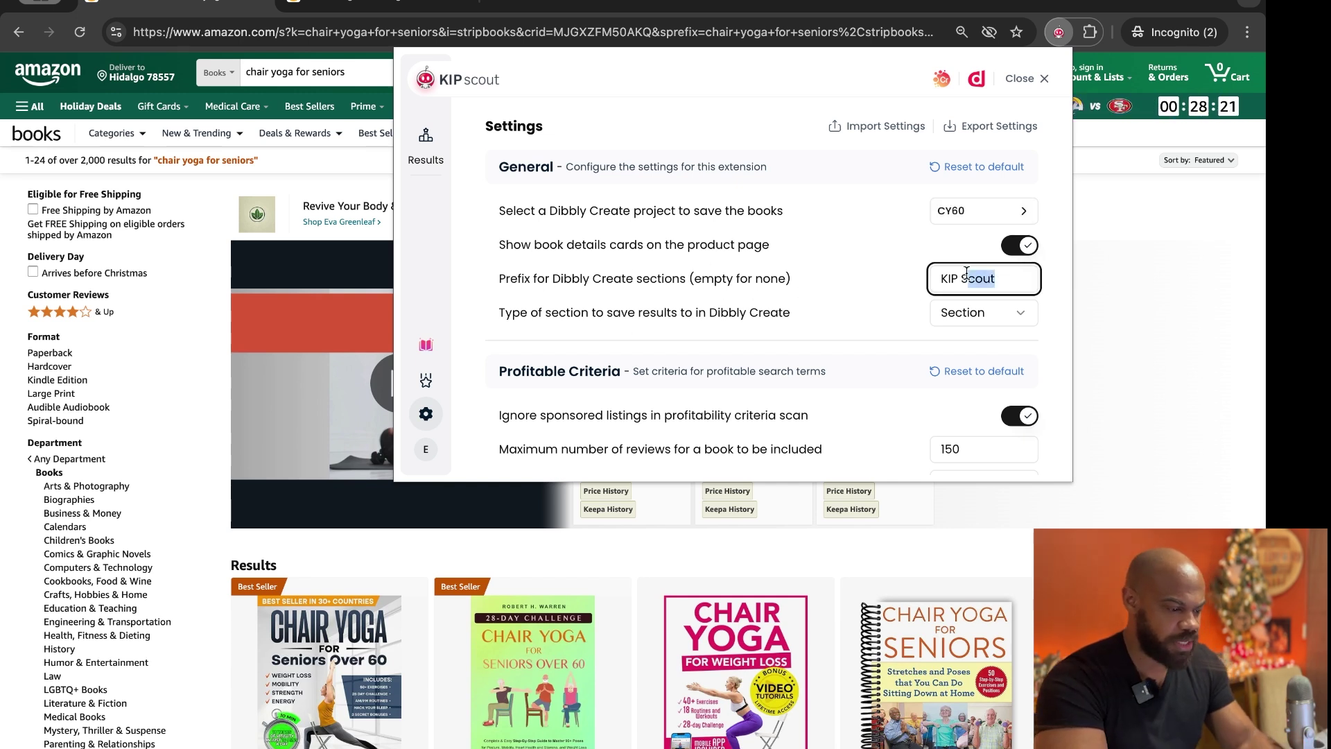
type("CY - Research")
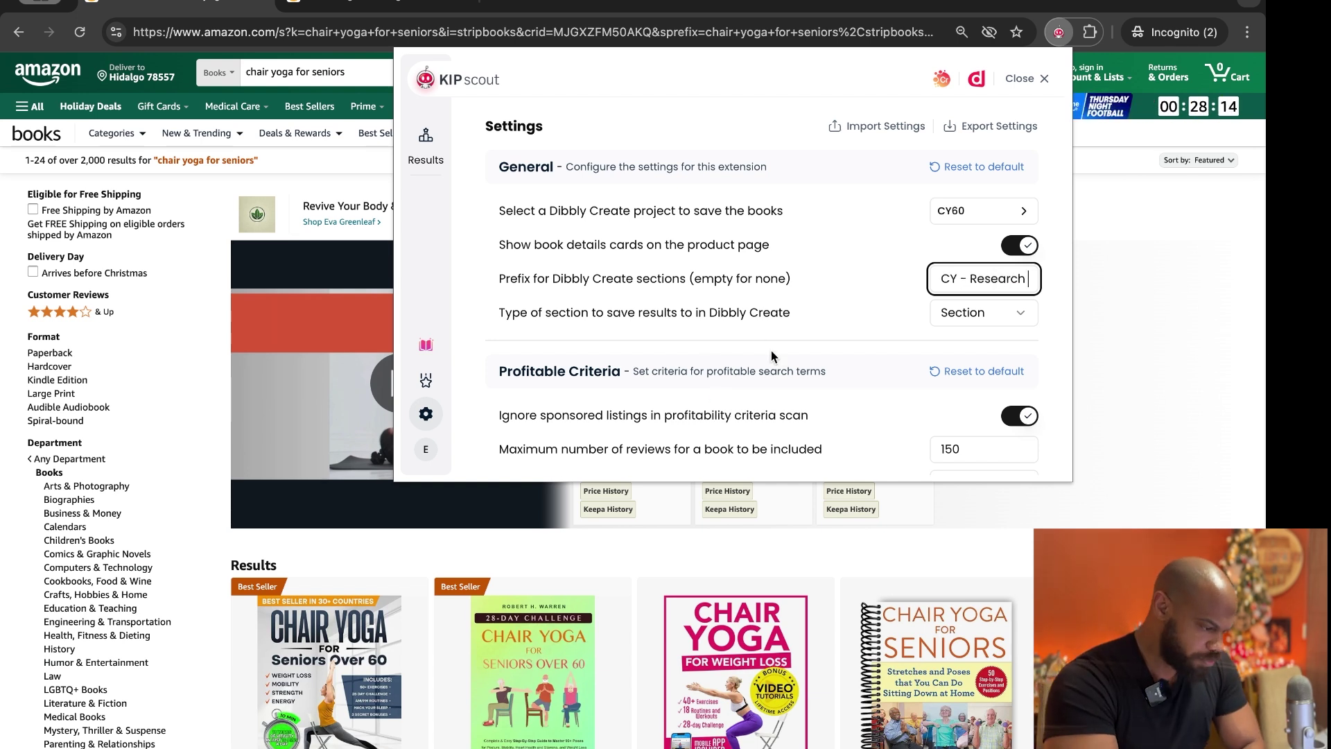
left_click(1003, 316)
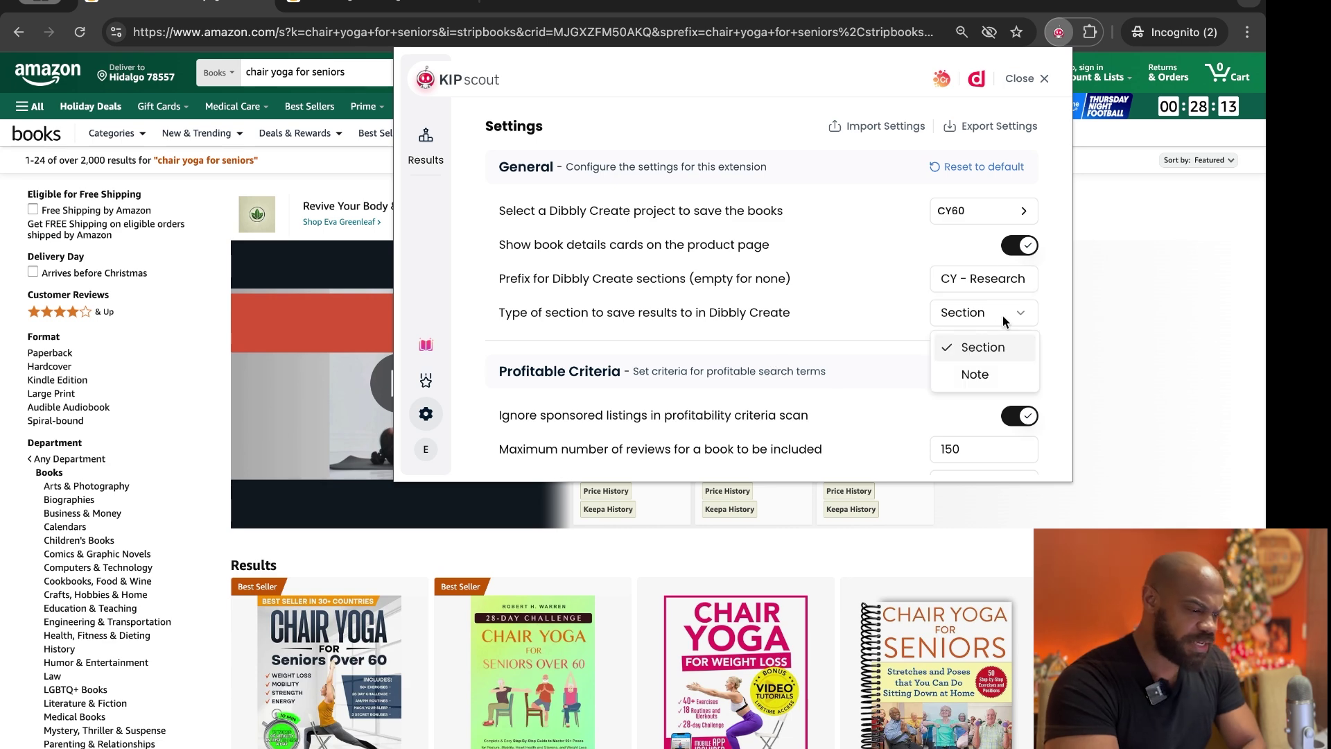
left_click(972, 375)
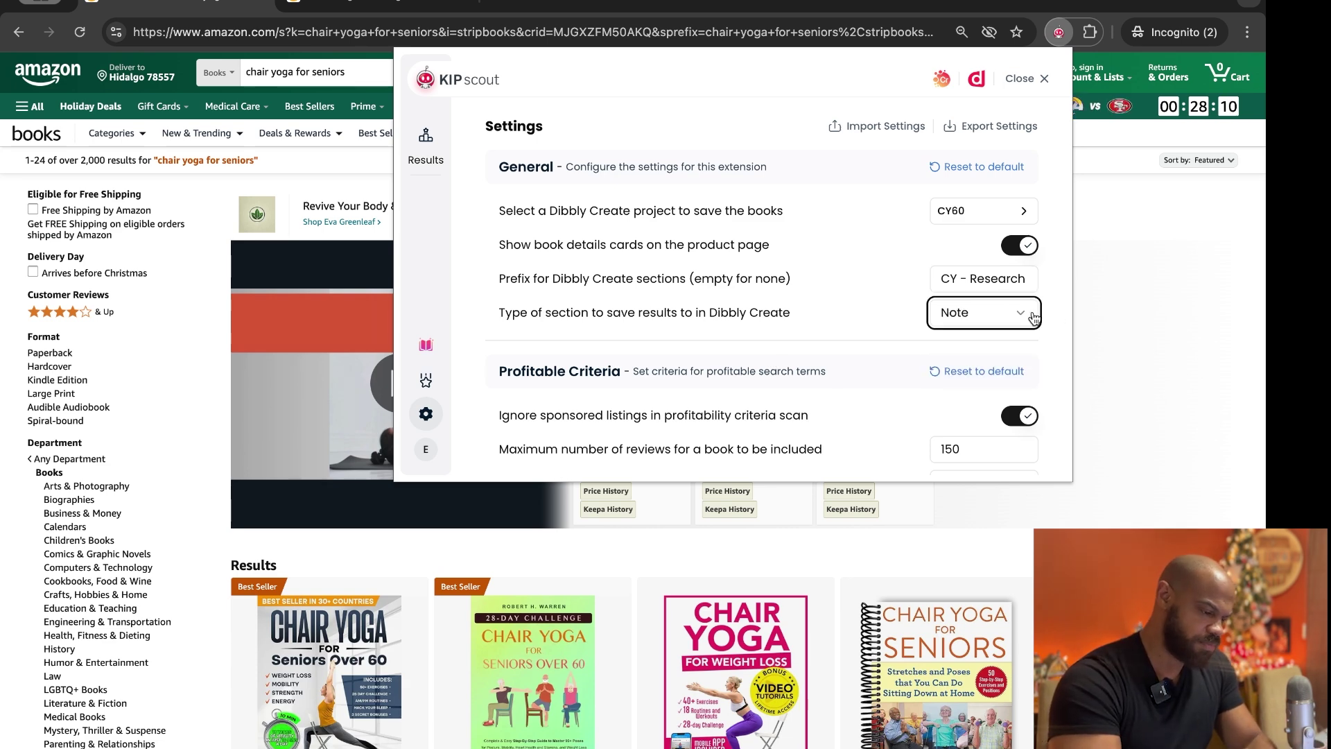
scroll(1054, 323, "down", 5)
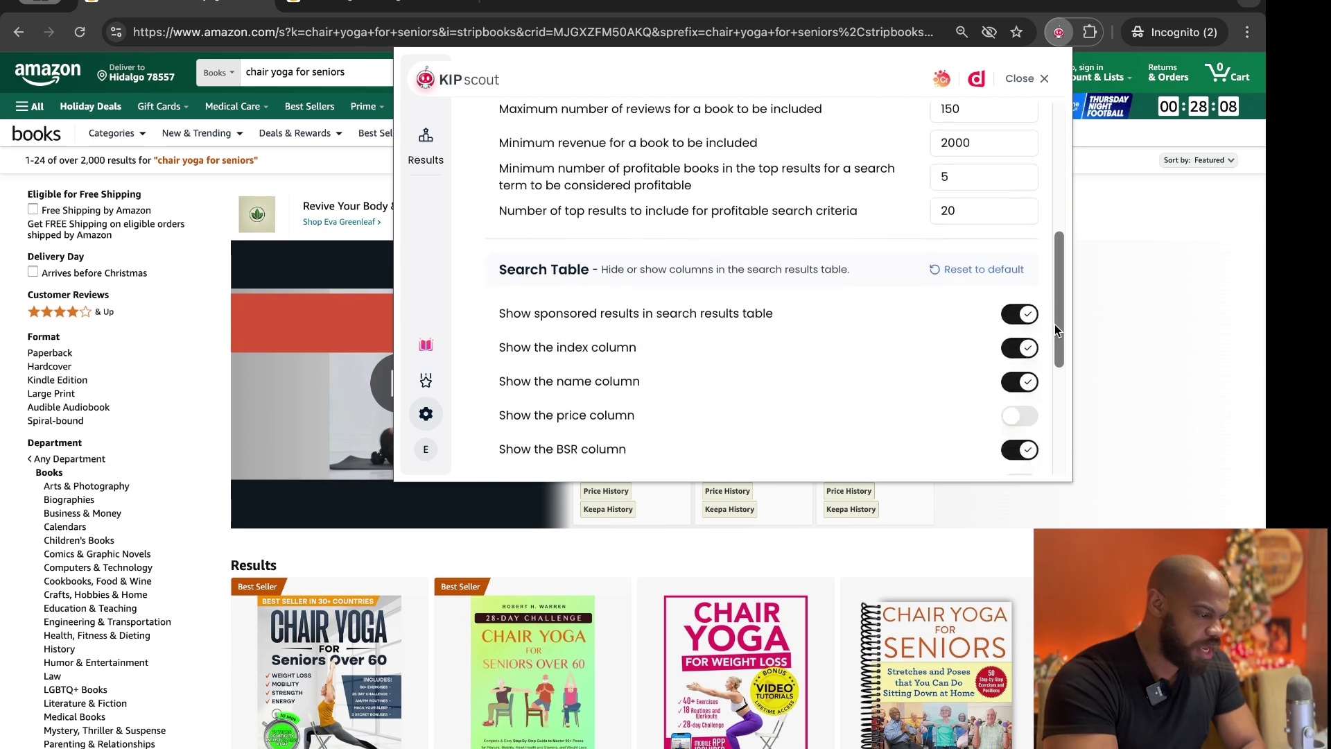
scroll(1055, 329, "down", 4)
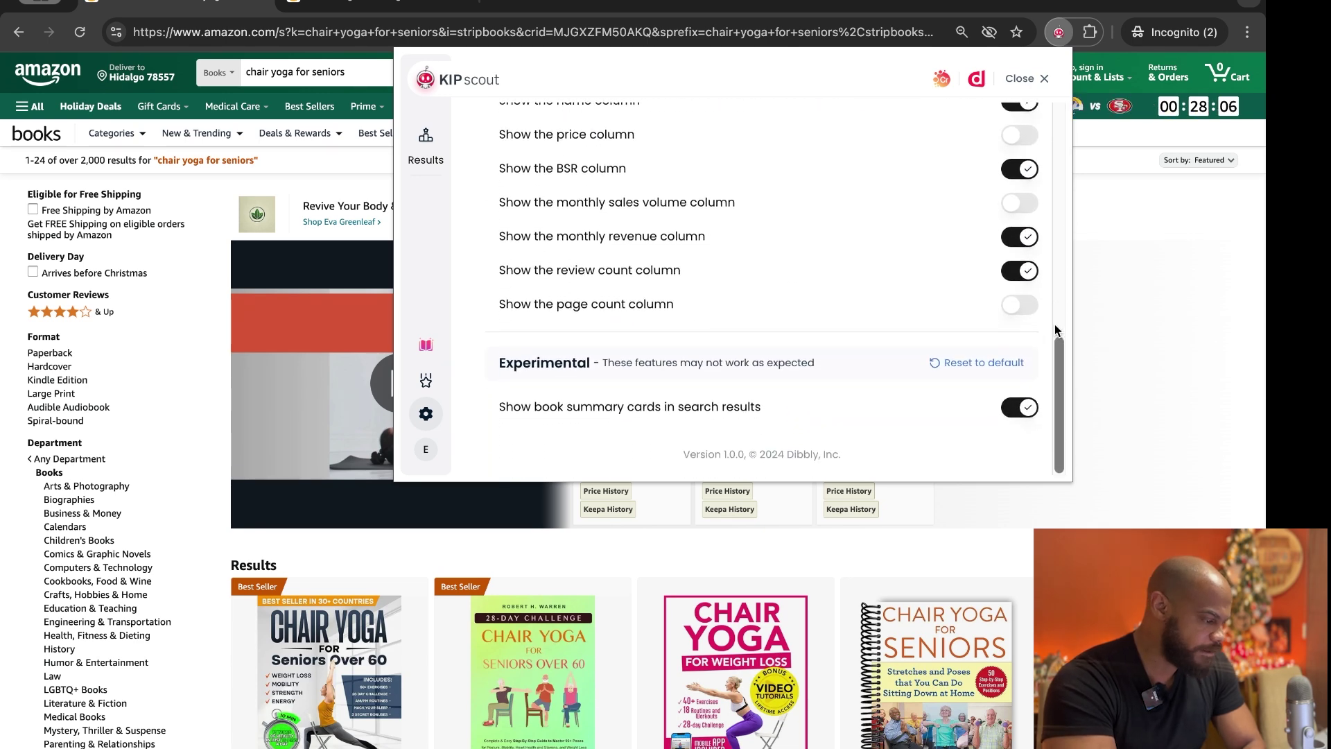
scroll(1057, 330, "up", 9)
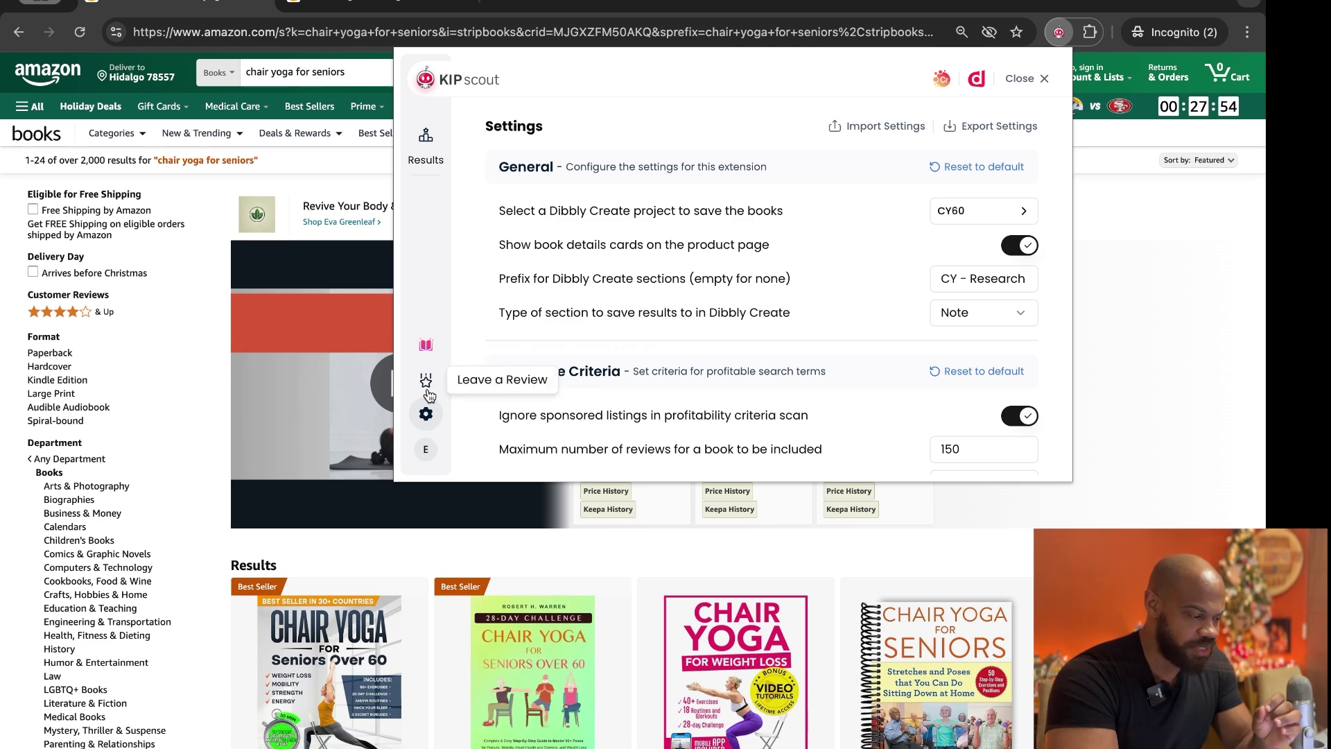
left_click(426, 138)
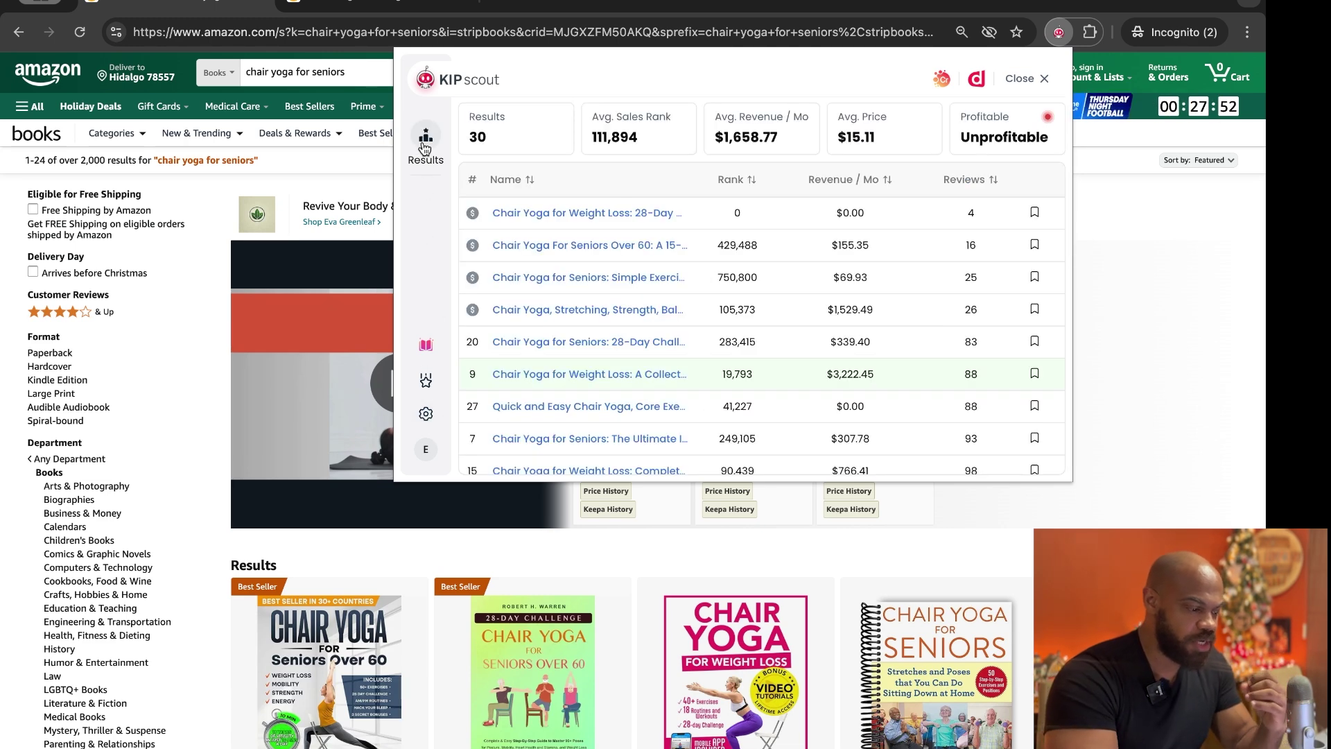